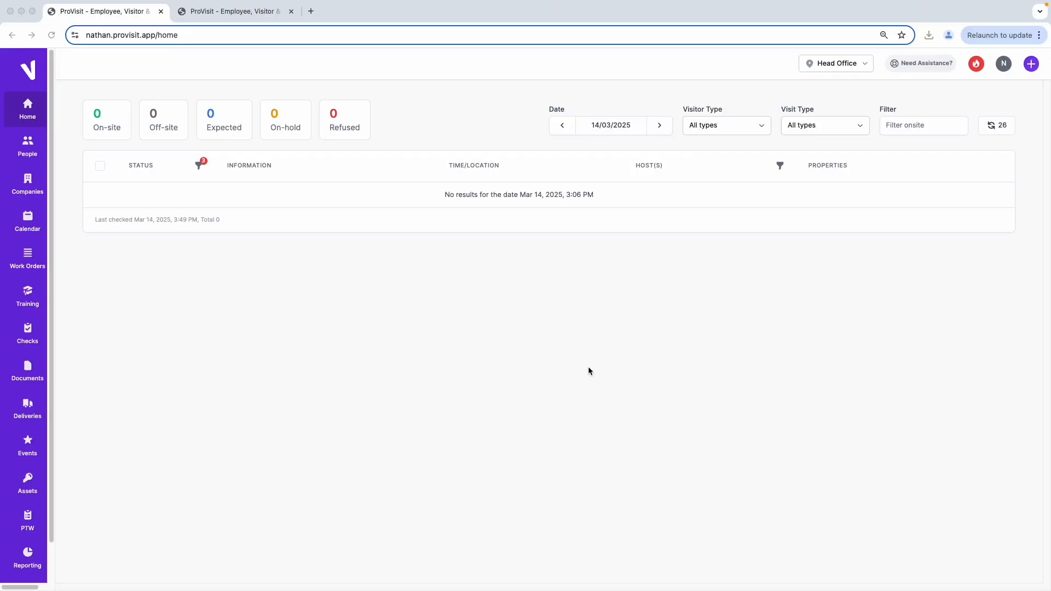
Open the people directory and filter it to show only Employee profiles.
click(26, 152)
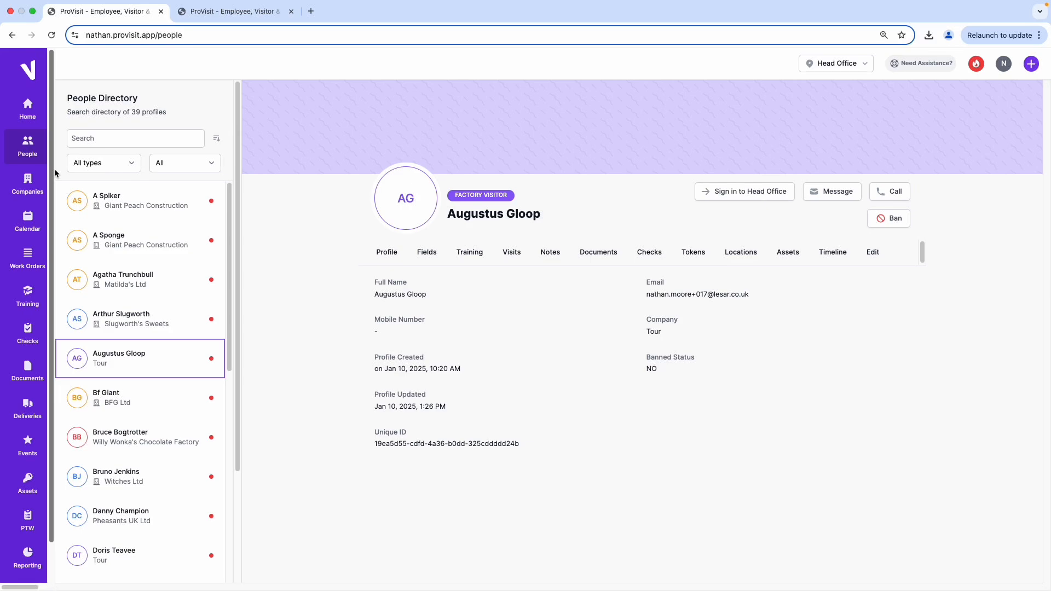
click(105, 165)
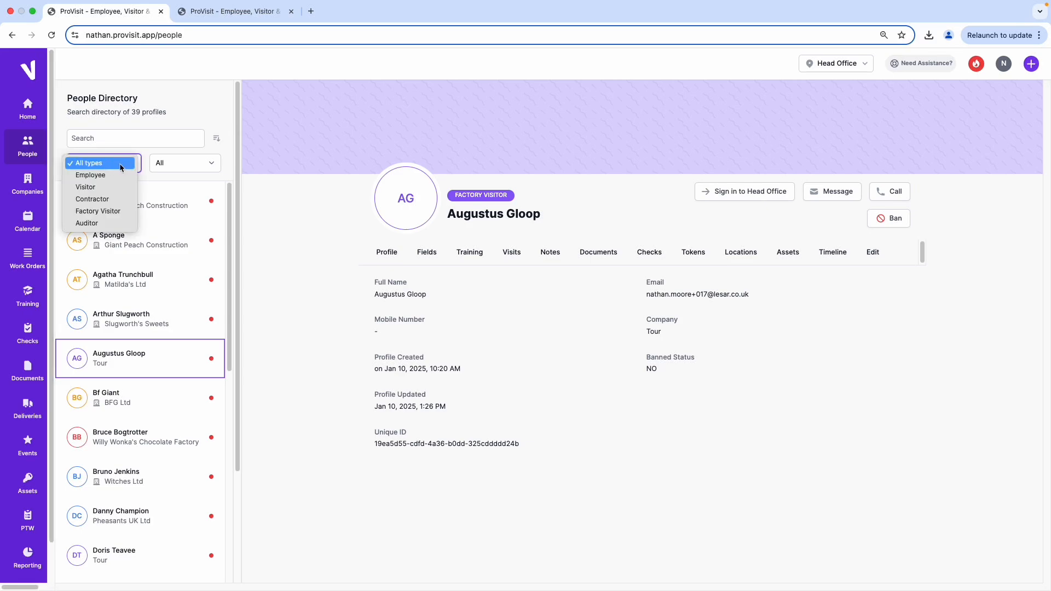
click(107, 175)
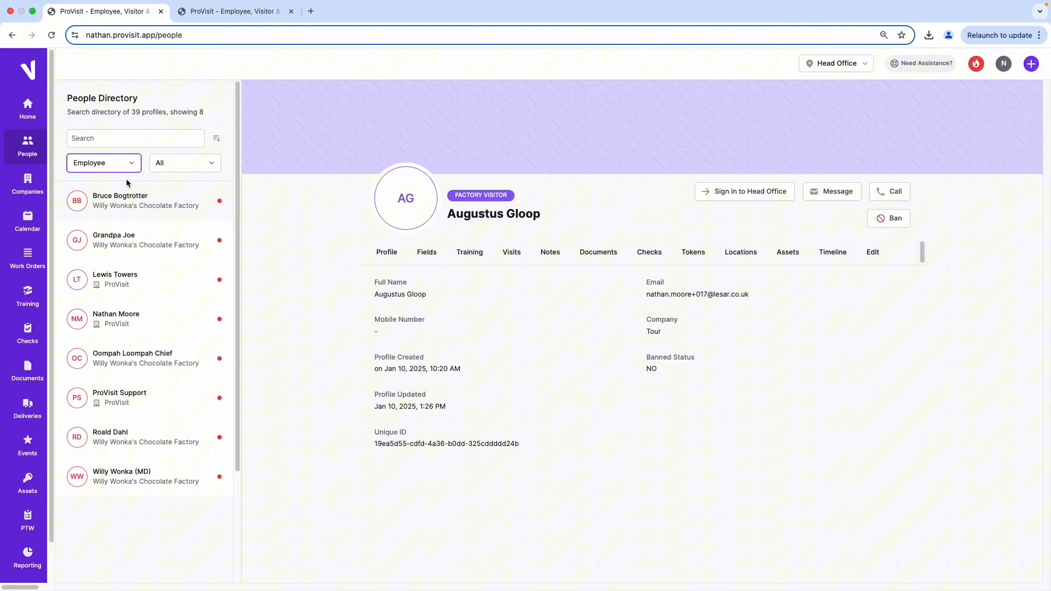
Search the employee profiles for the new person's first name and clear the search.
click(82, 139)
text(charl)
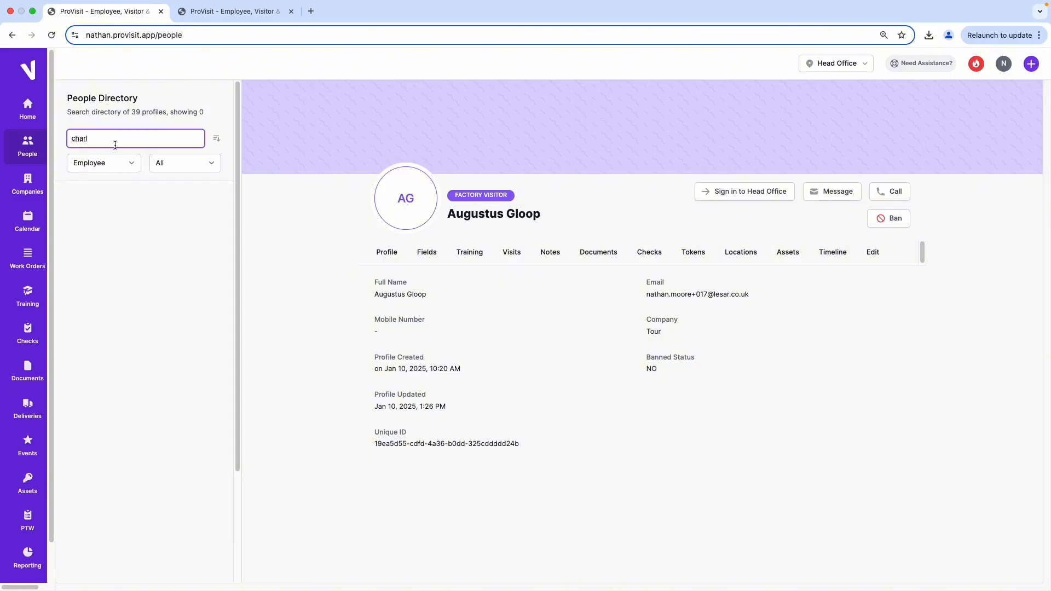
key(BackSpace)
key(BackSpace)
key(BackSpace)
key(BackSpace)
key(BackSpace)
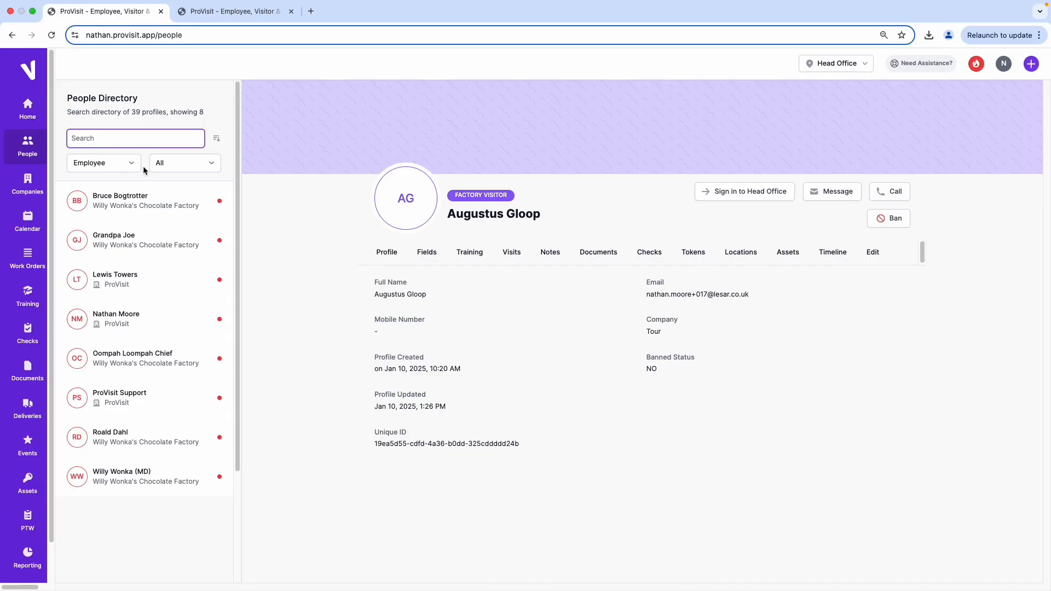
Start a new profile of type Employee and enter the person's first and last name.
click(1031, 65)
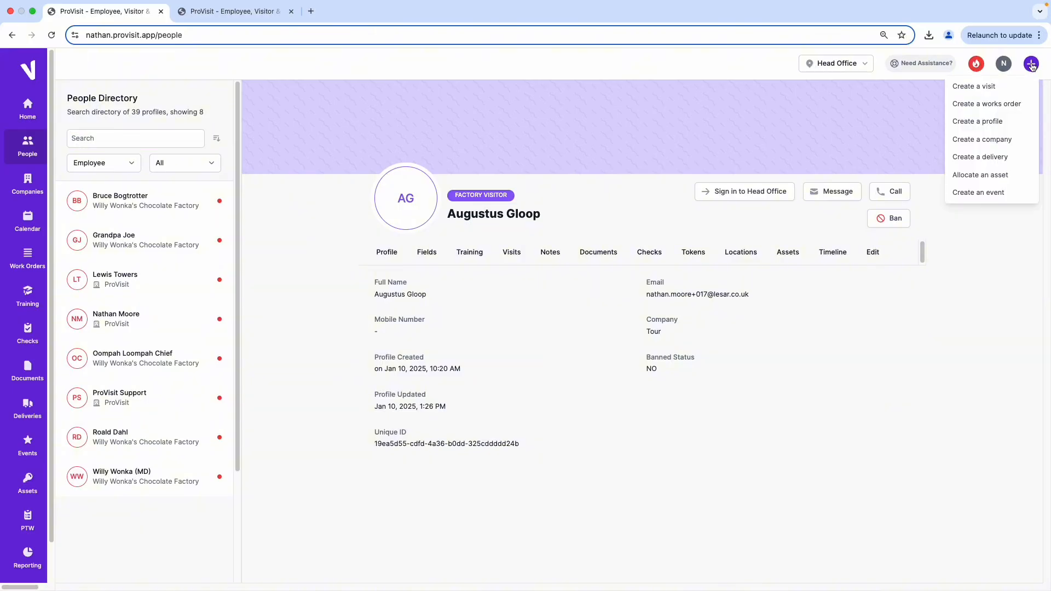
click(992, 123)
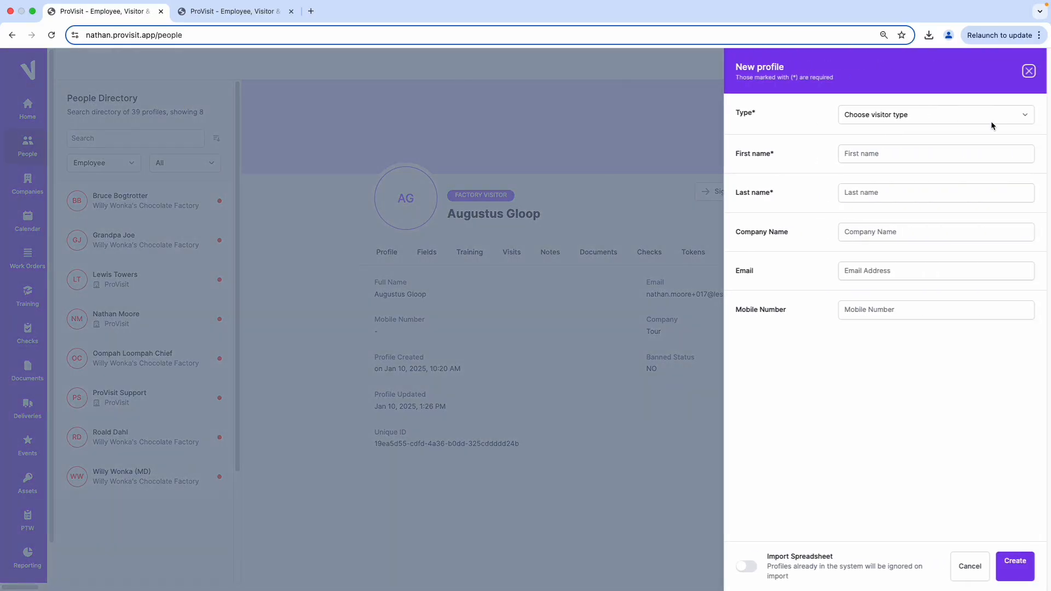
click(1022, 116)
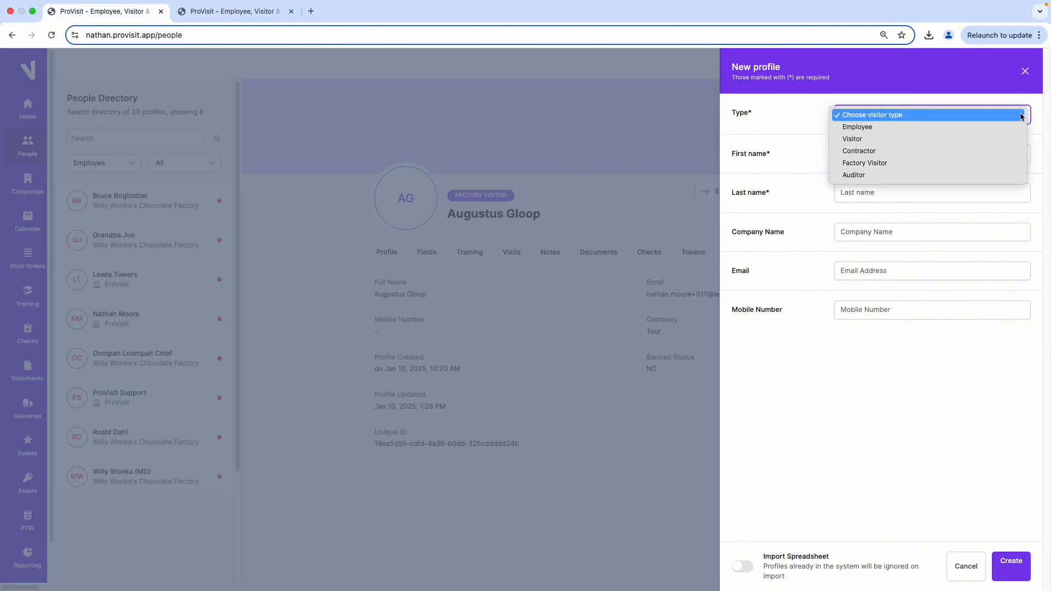
click(873, 128)
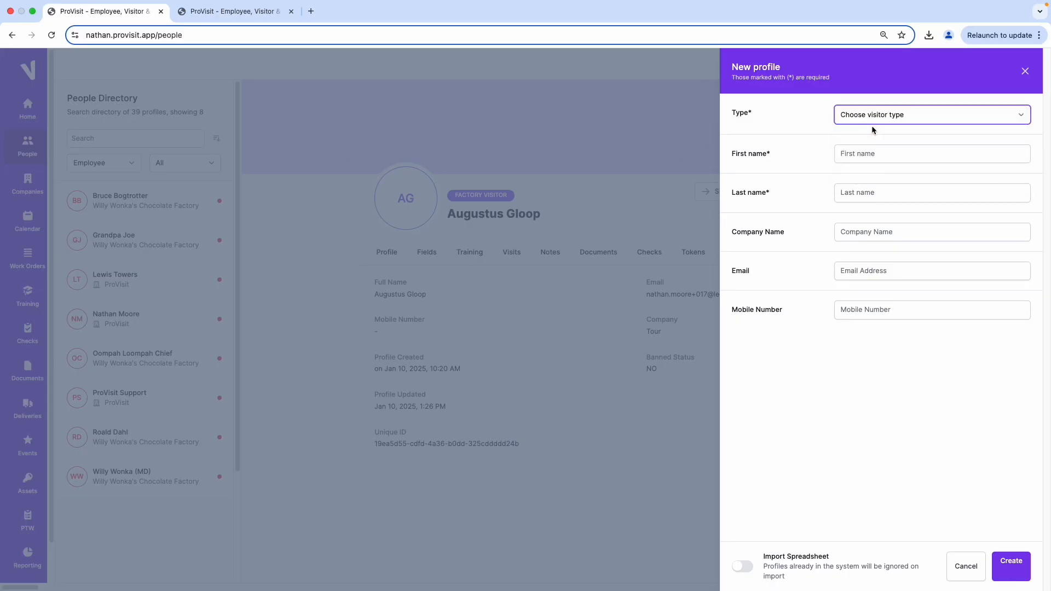
click(872, 153)
text(Charlie)
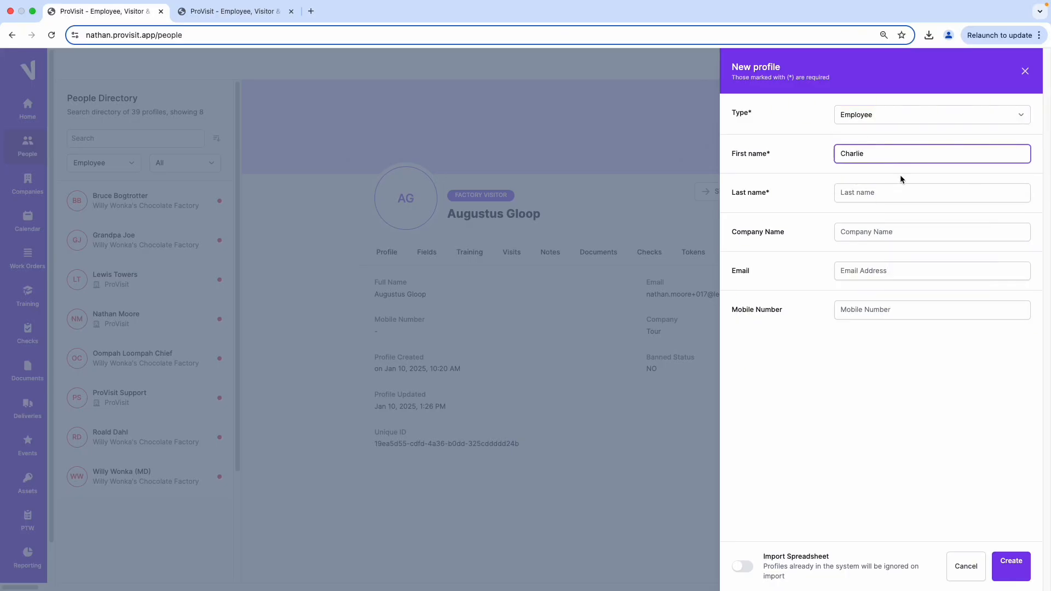
click(892, 189)
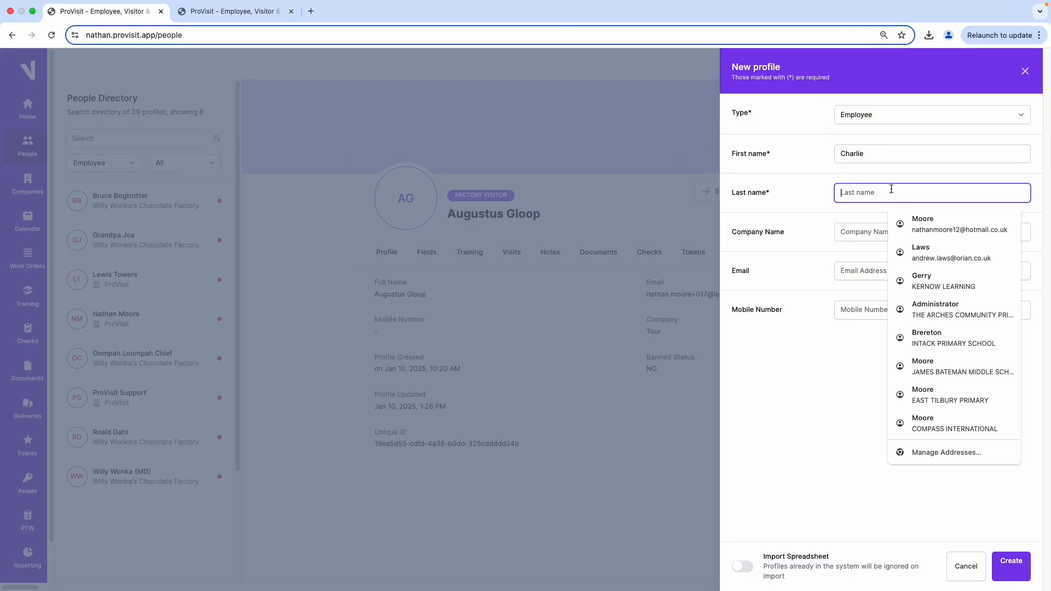
text(B)
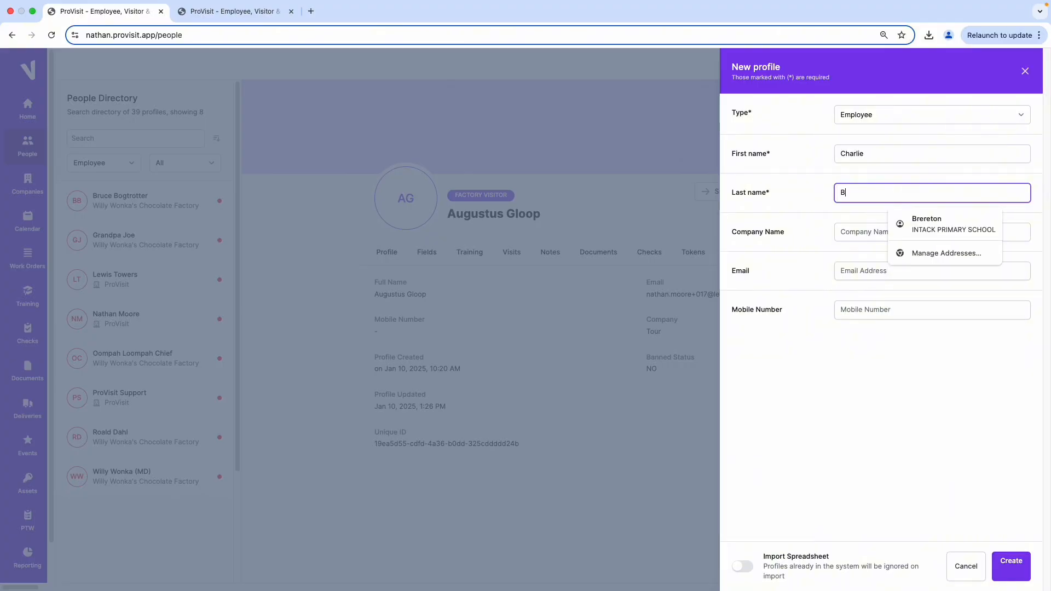
text(ucket)
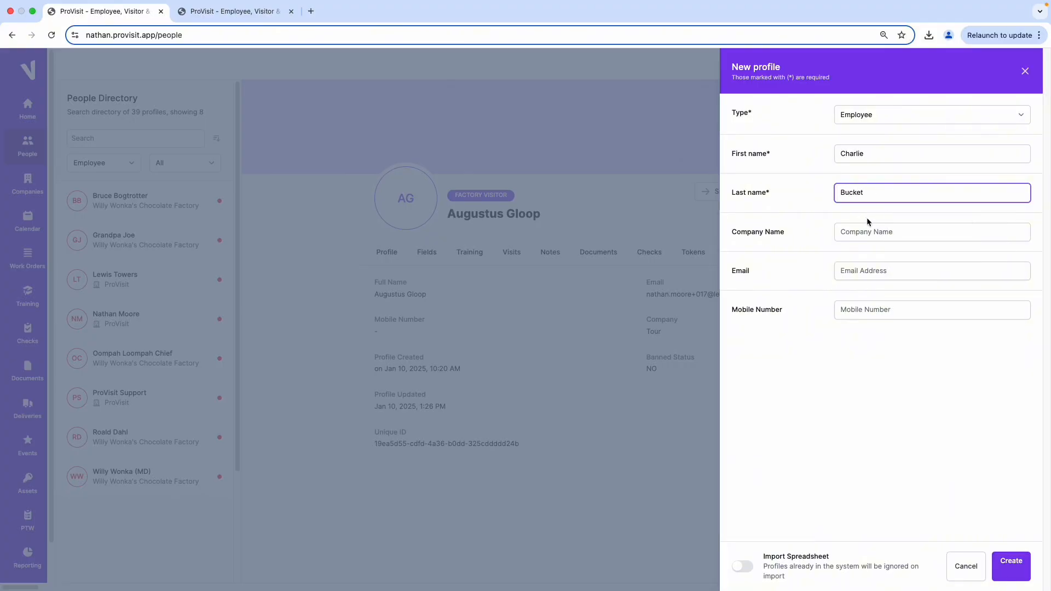
Set the company name to Willy Wonka's Chocolate Factory and fill in the employee's email address and mobile number.
click(905, 233)
text(Willy Wonka's Chocolate Factory)
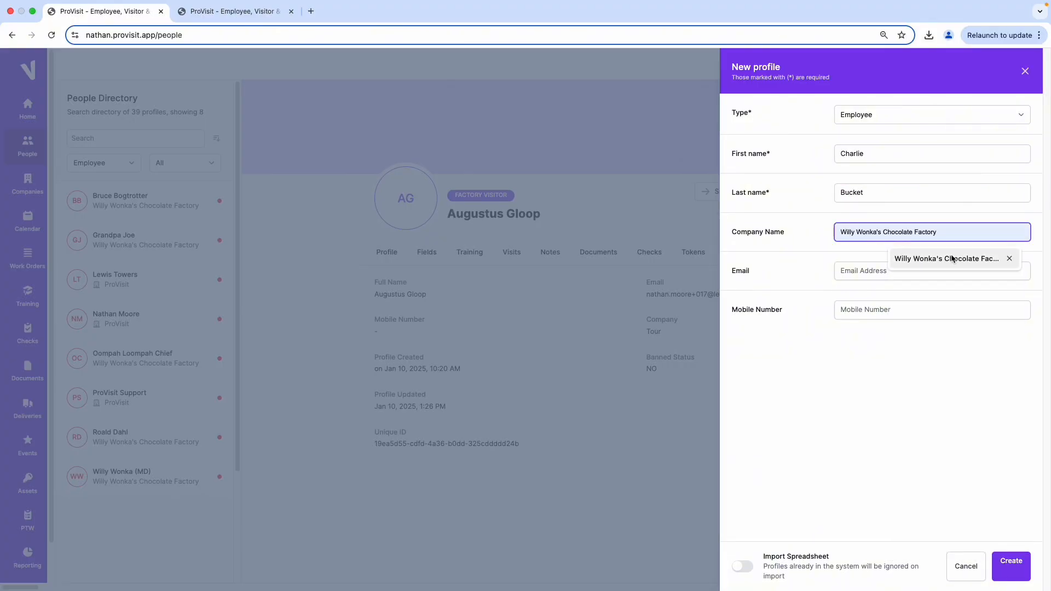
click(951, 256)
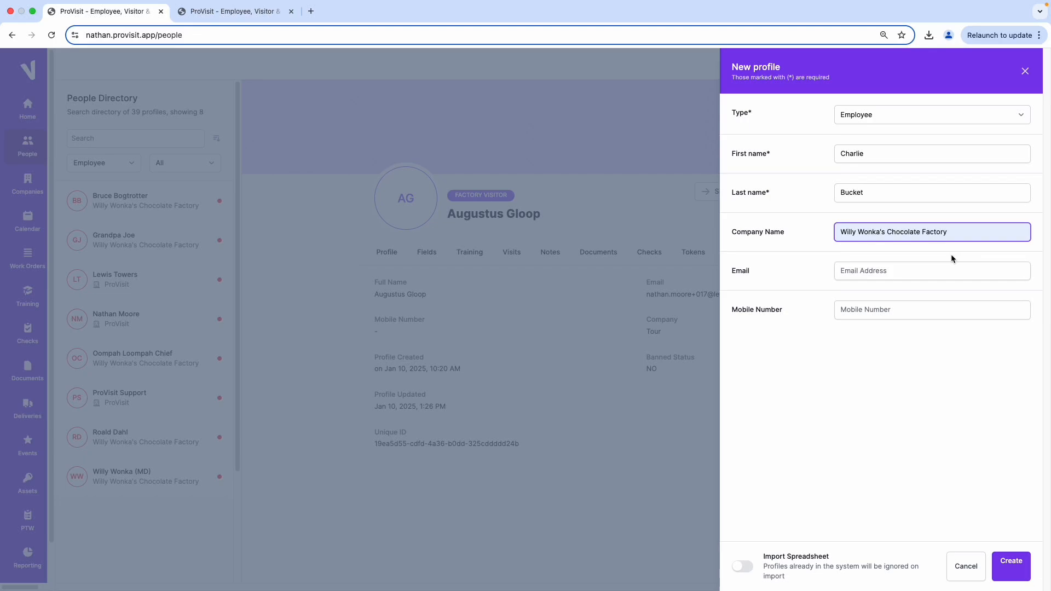
click(914, 275)
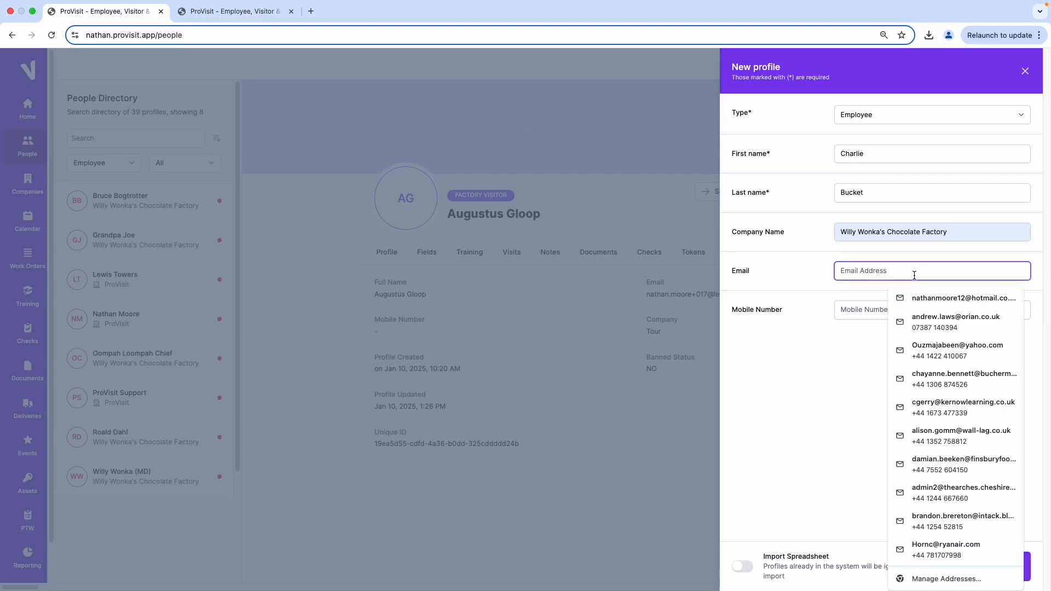
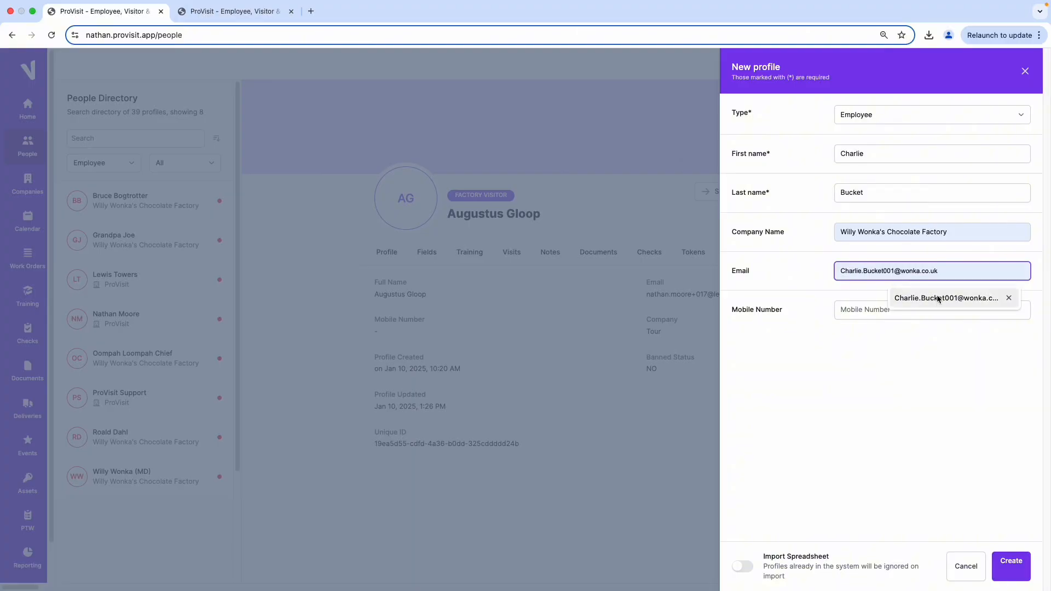
click(934, 298)
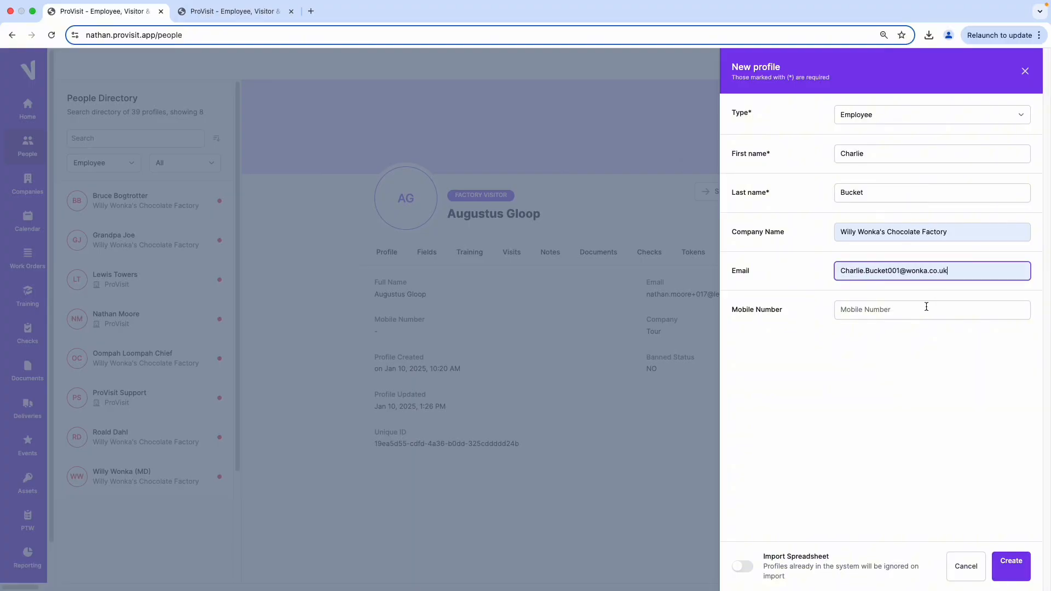
click(860, 311)
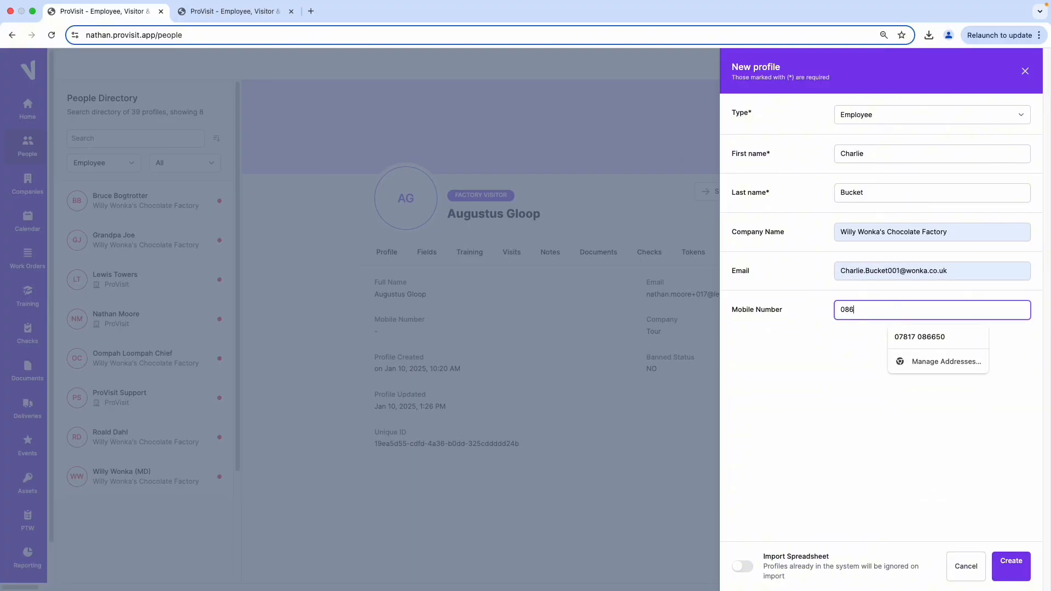
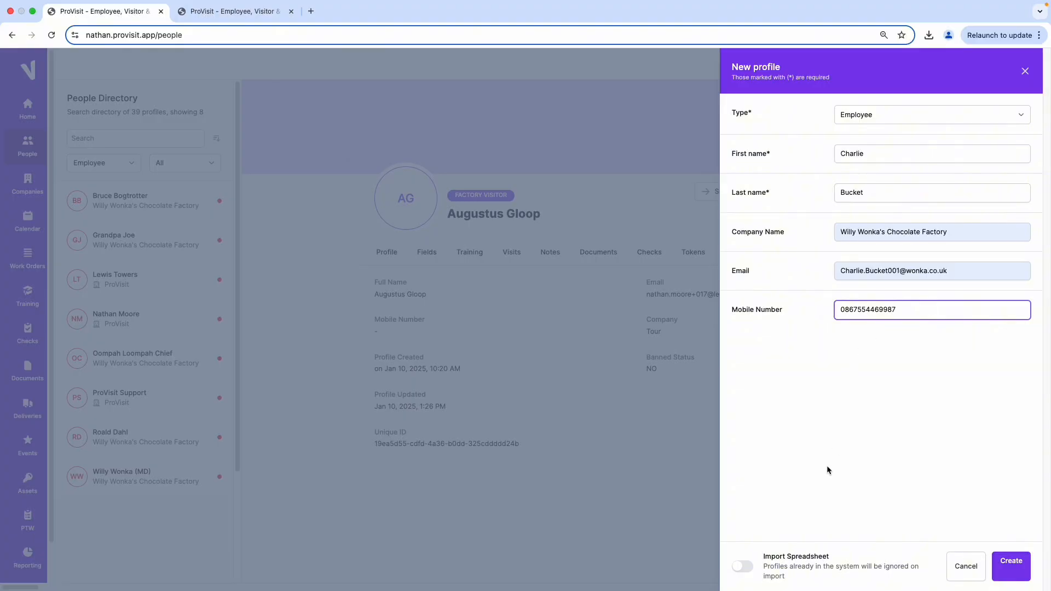
View the spreadsheet import option, switch back to manual entry and create the employee profile.
click(744, 567)
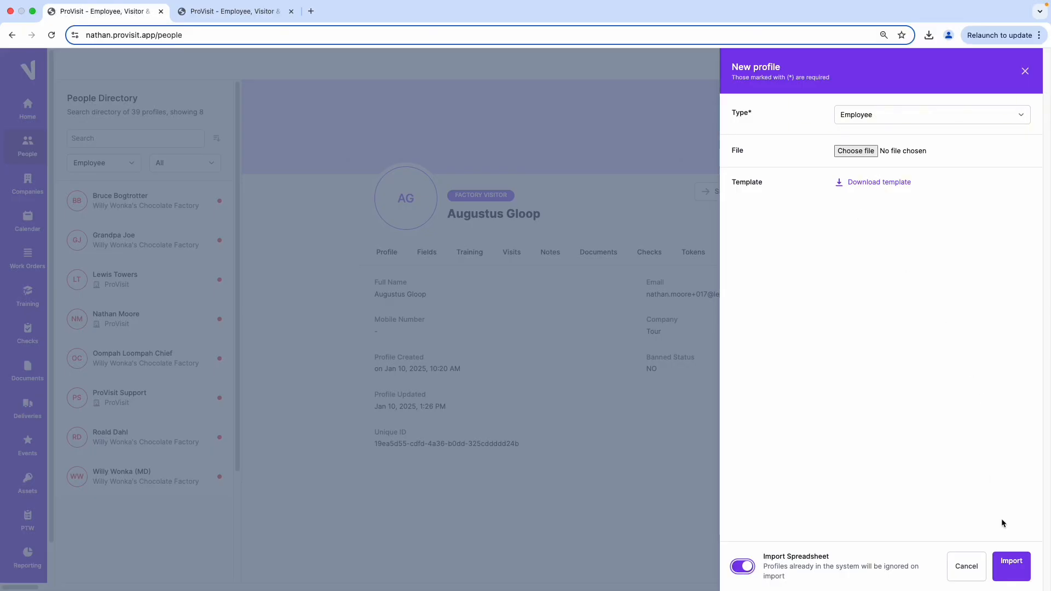
click(743, 570)
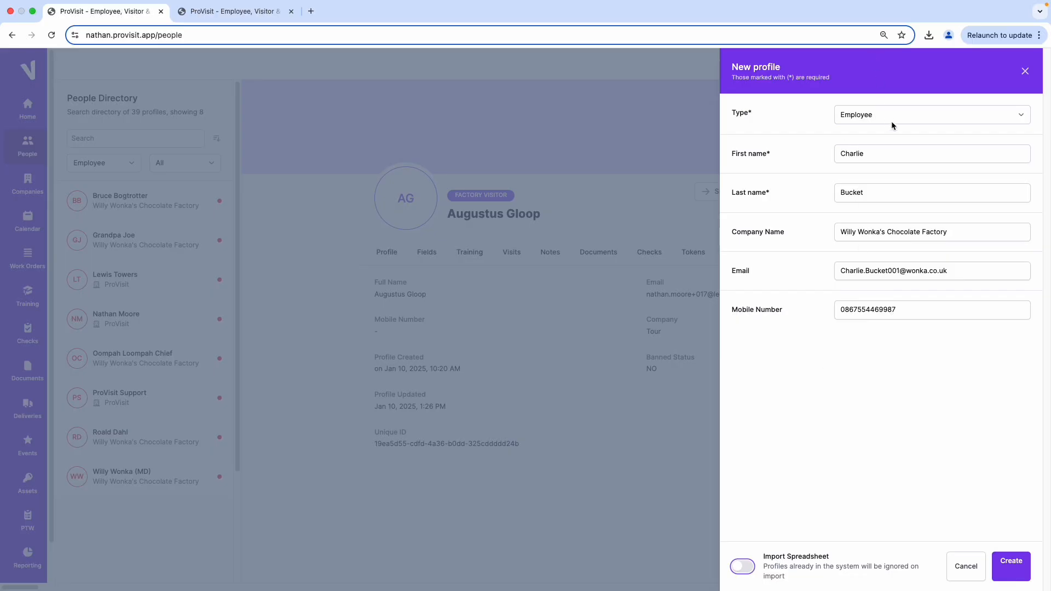
click(1015, 568)
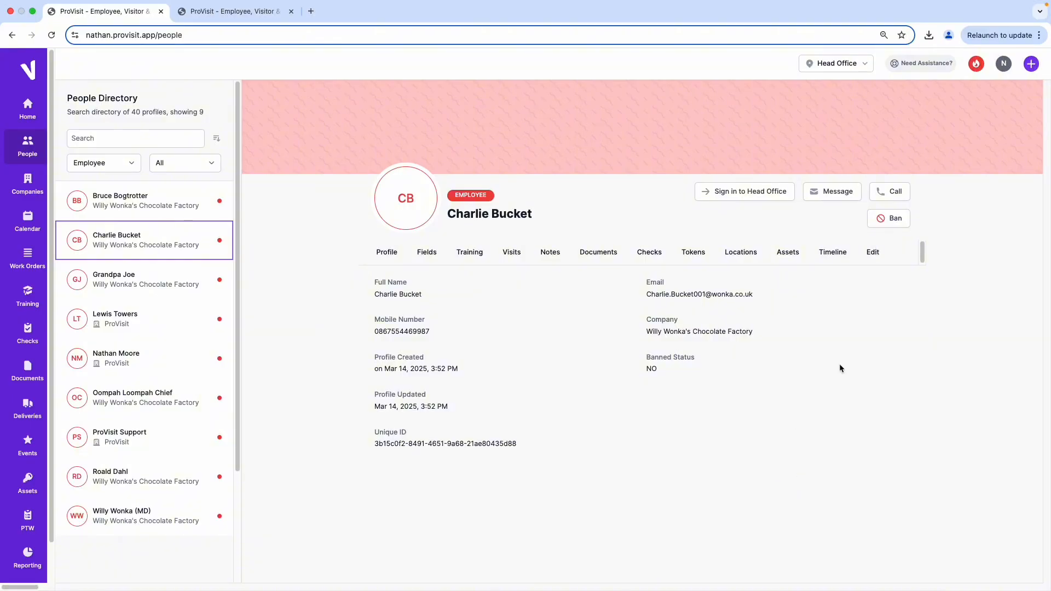
Create a user account in the user login settings of the new employee's profile.
click(875, 258)
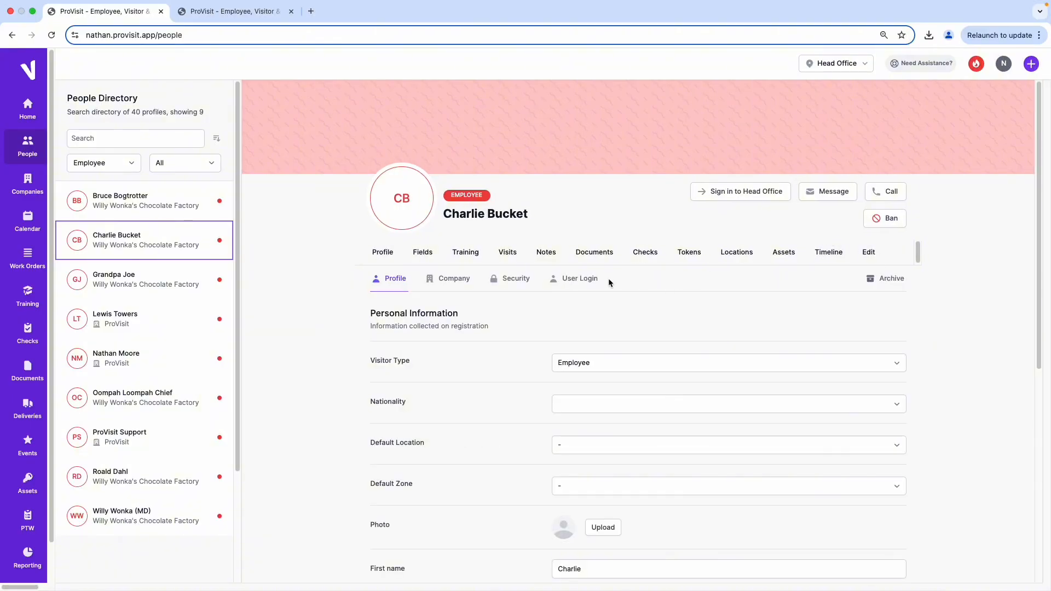
click(577, 283)
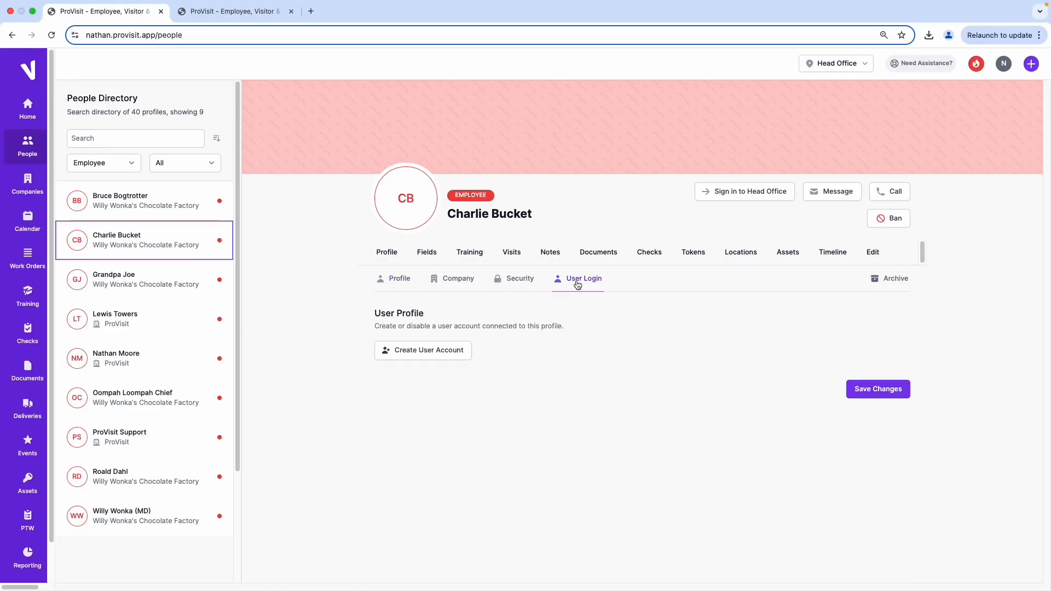
click(411, 353)
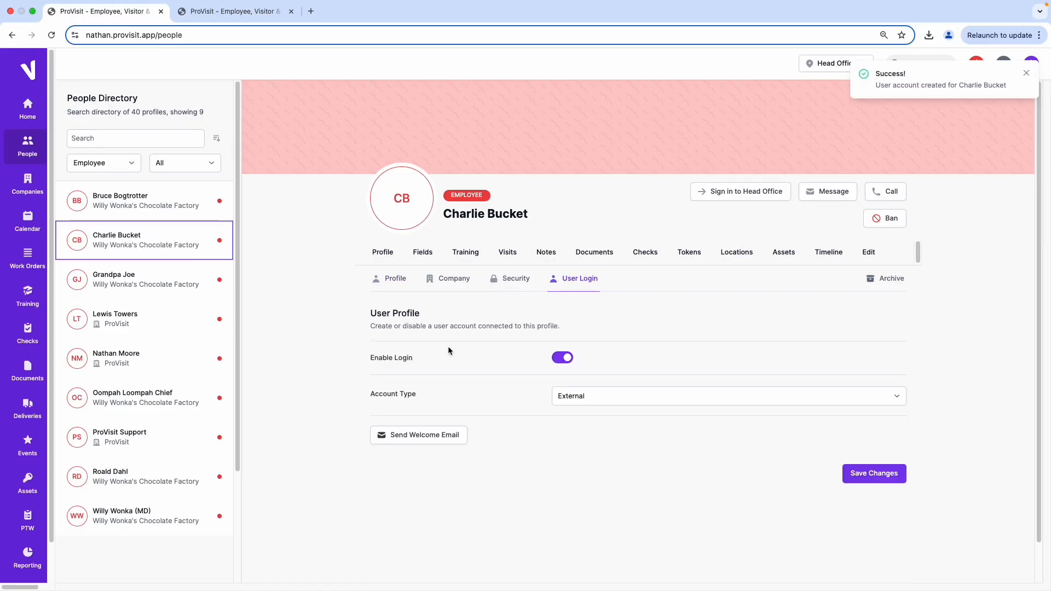
Disable login for the employee's user account and enable it again.
scroll(462, 344, down, 1)
click(563, 346)
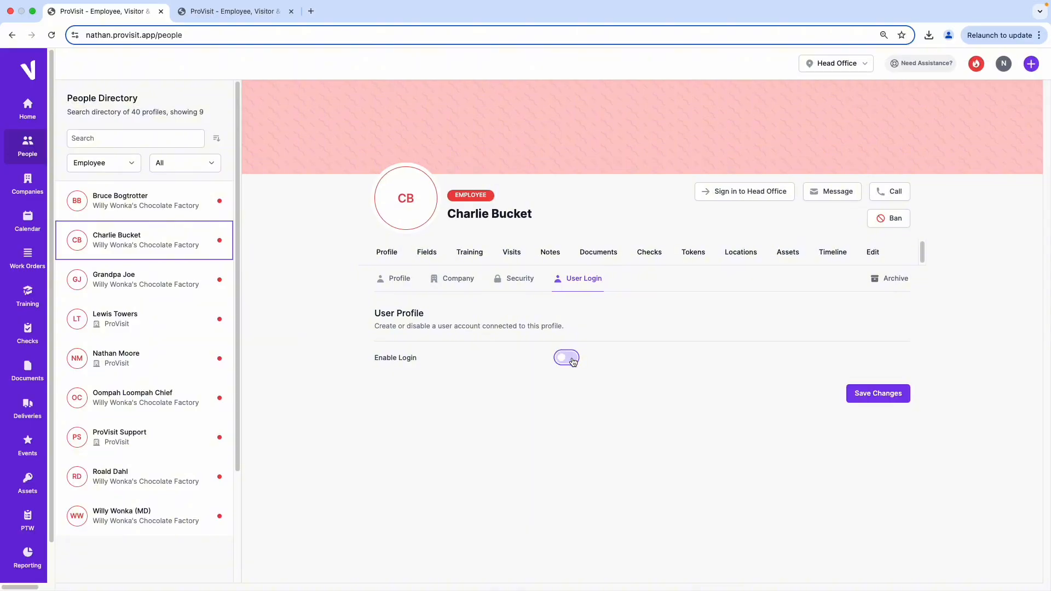
click(565, 359)
Set the user account's type to Internal and save the changes.
scroll(540, 357, down, 1)
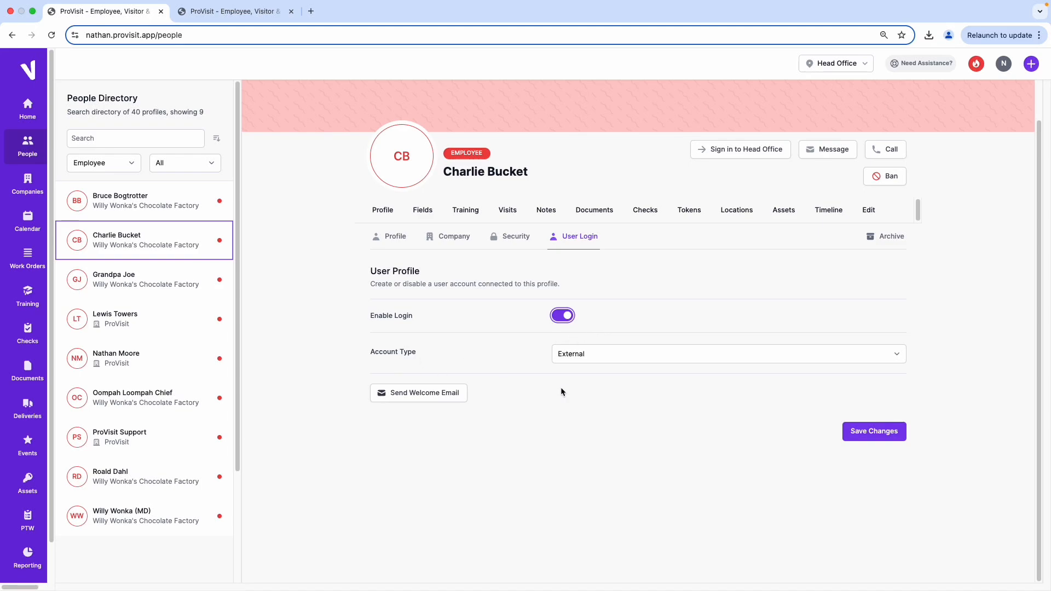
click(610, 359)
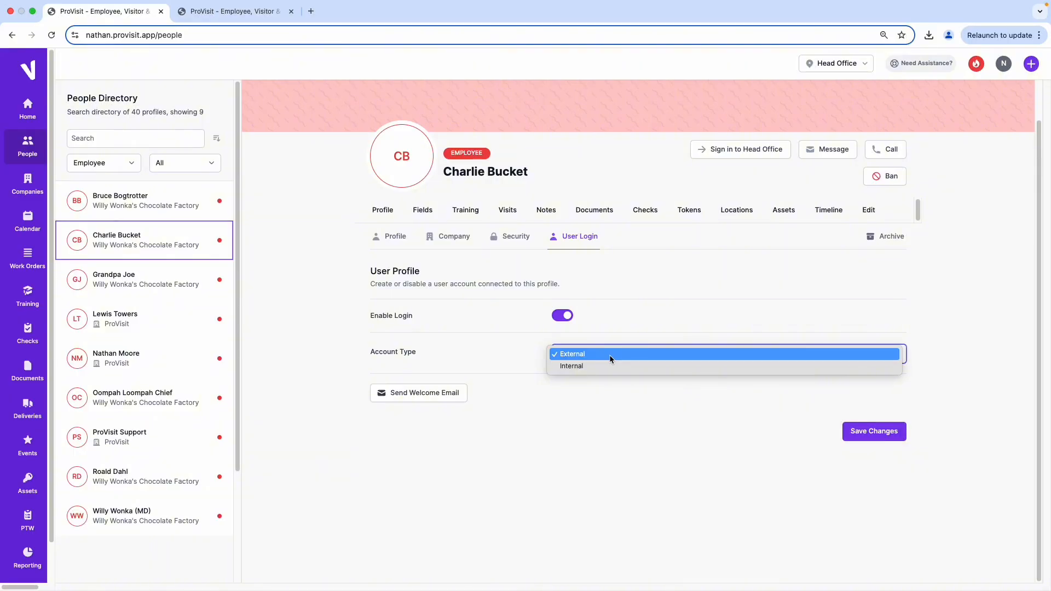
click(582, 366)
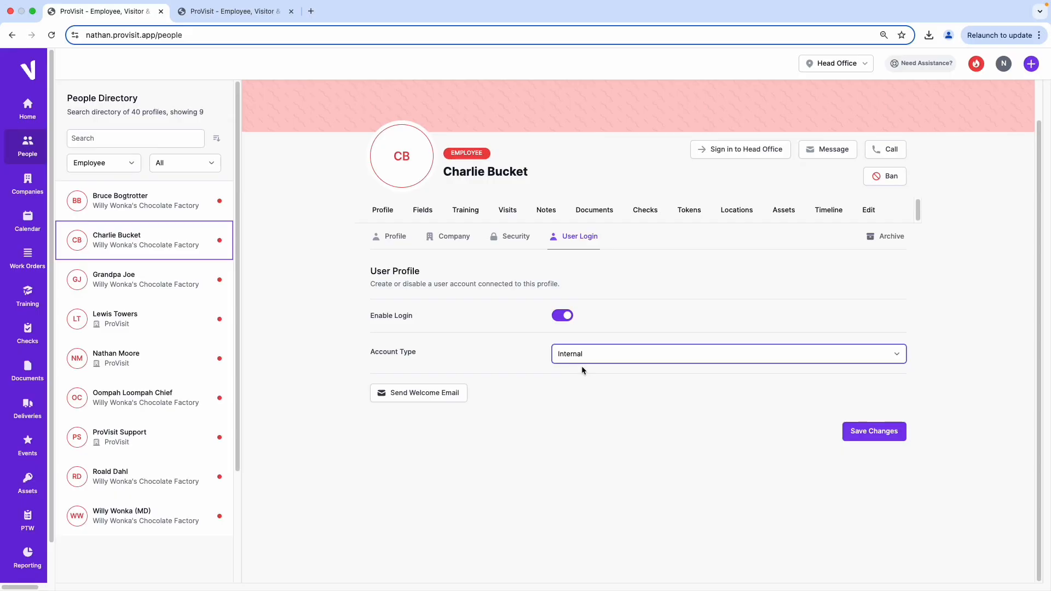
click(881, 435)
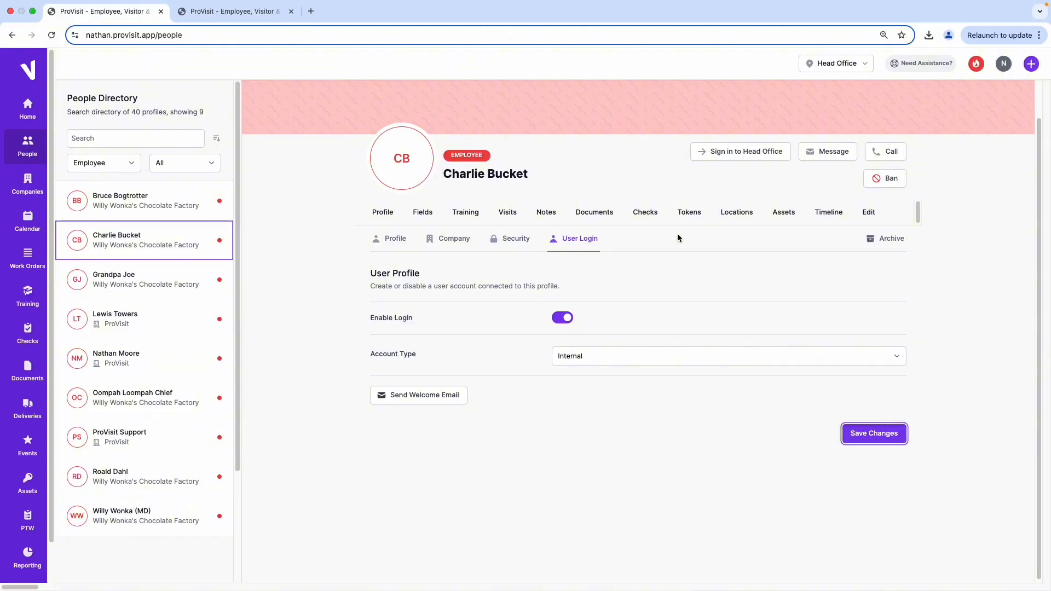
Associate the Head Office location with the employee's profile, making them a host there with access to all zones.
click(737, 214)
click(879, 291)
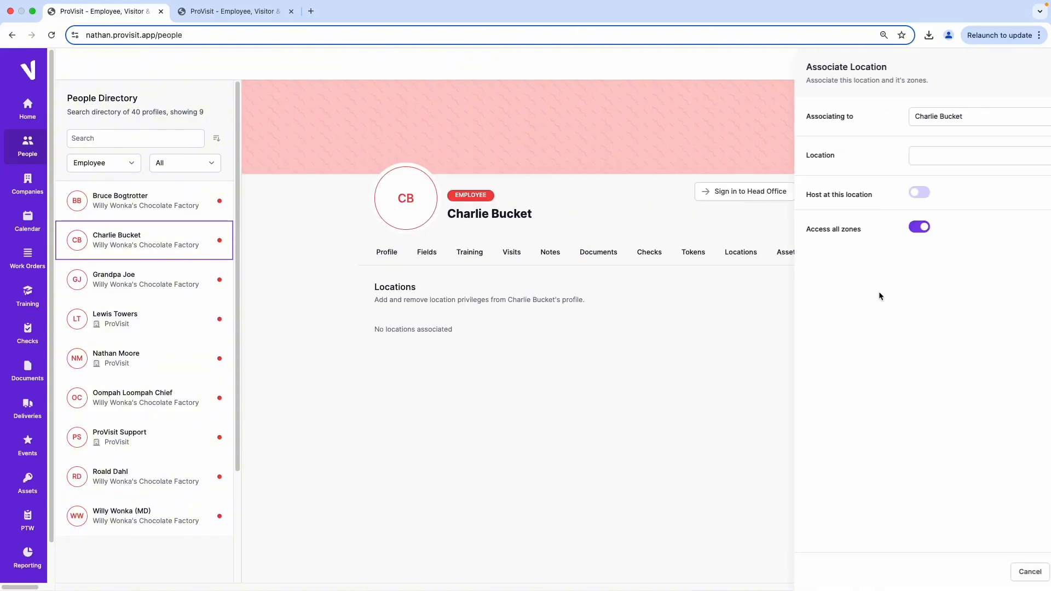
click(873, 156)
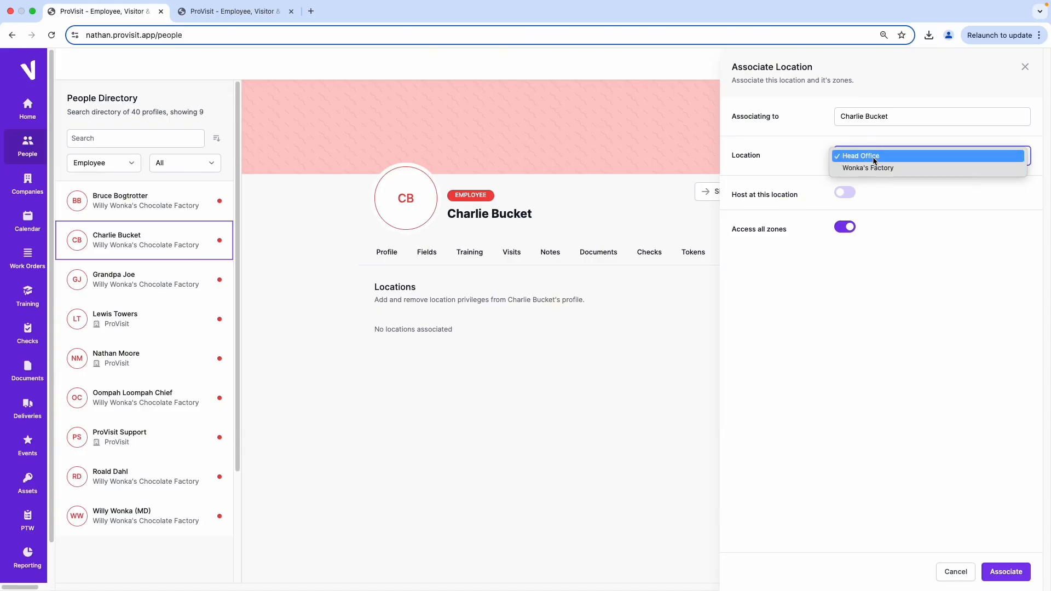
click(874, 158)
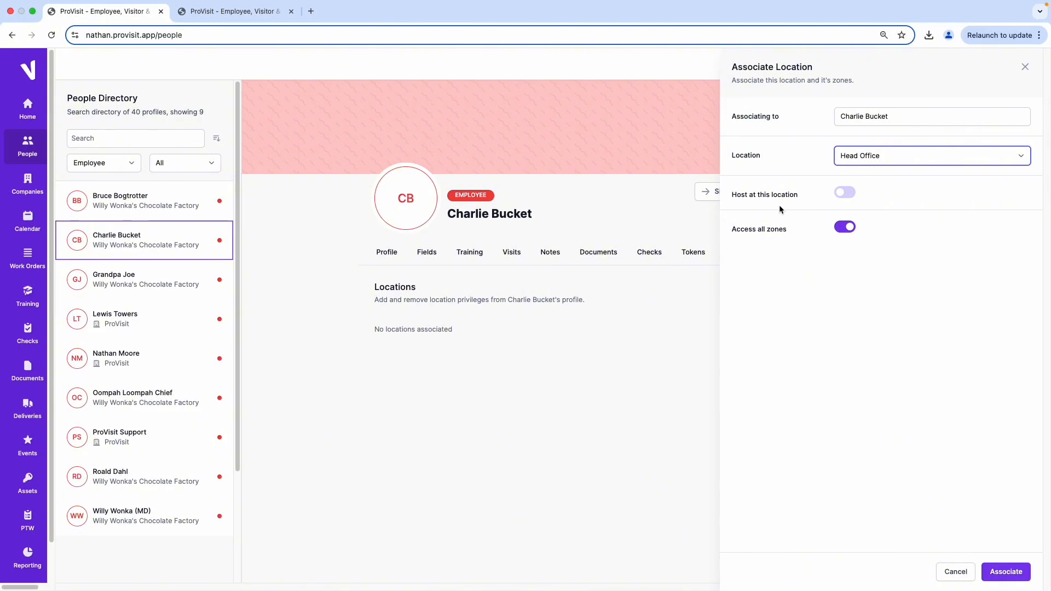
click(849, 195)
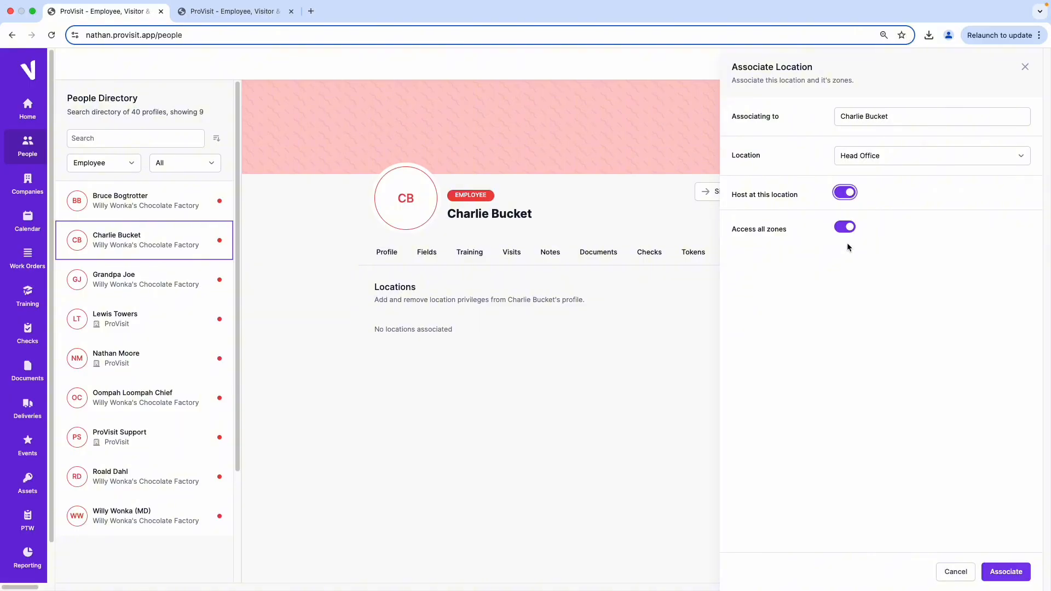
click(1005, 571)
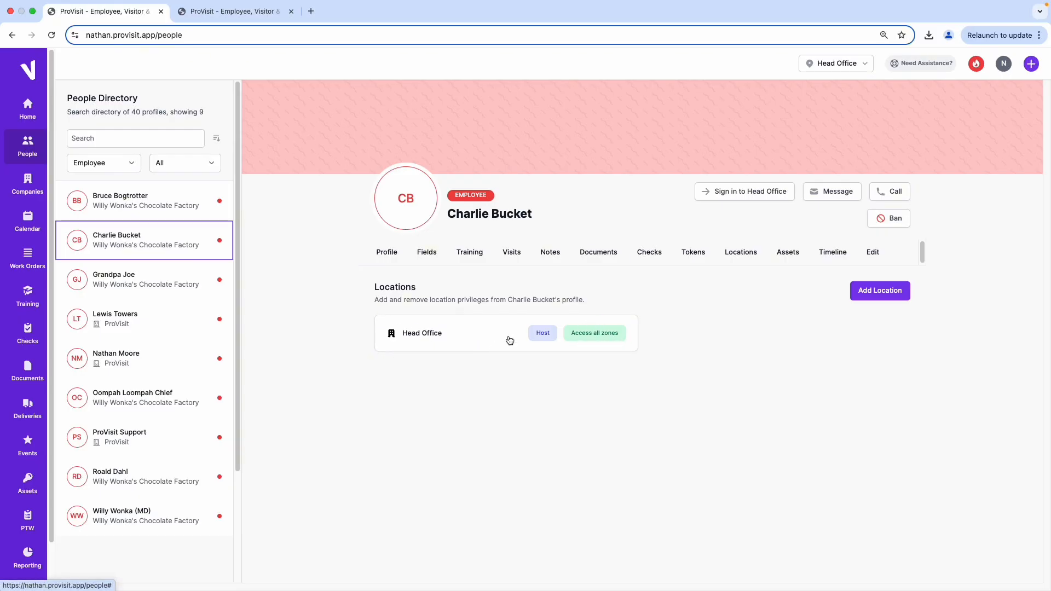
Add Wonka's Factory as another location on the employee's profile, with host status and access to all zones.
click(880, 291)
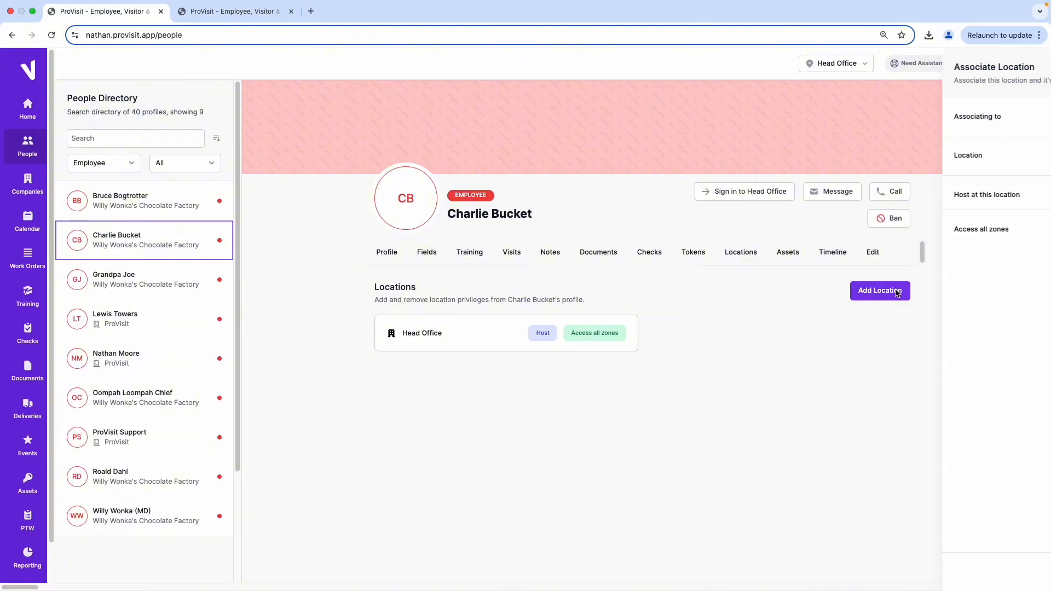
click(876, 155)
click(875, 157)
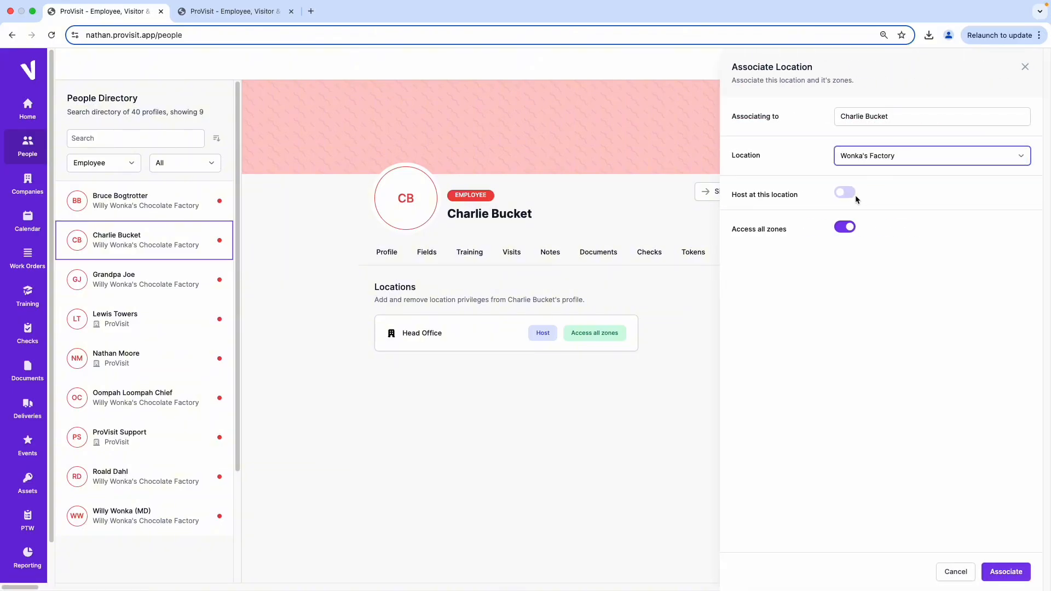
click(850, 195)
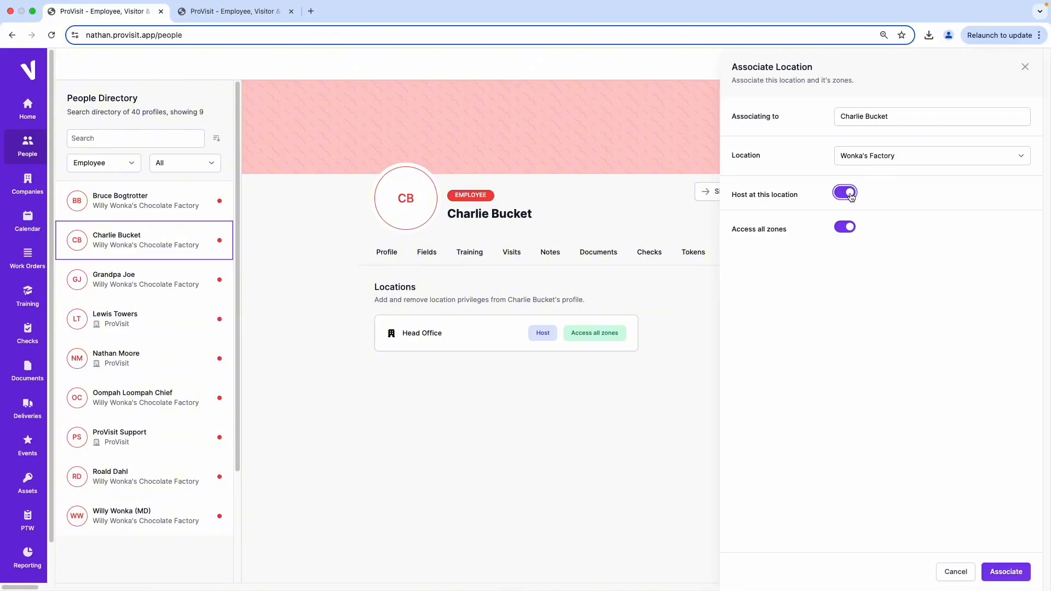
click(1013, 573)
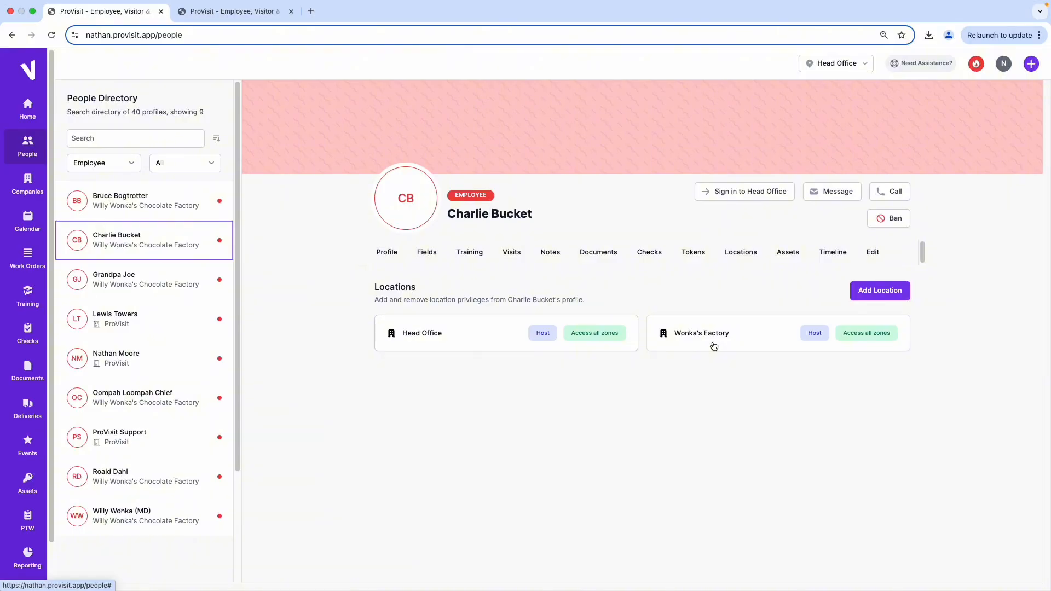
Examine the token types and options for adding an access token to the employee's profile, and leave without adding one.
click(692, 256)
click(887, 291)
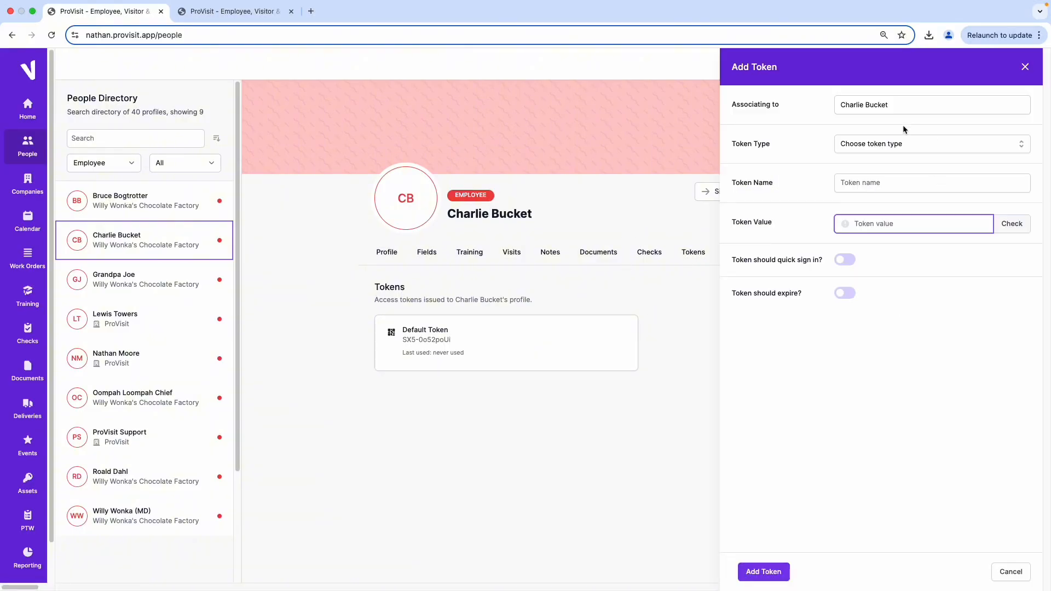
click(876, 144)
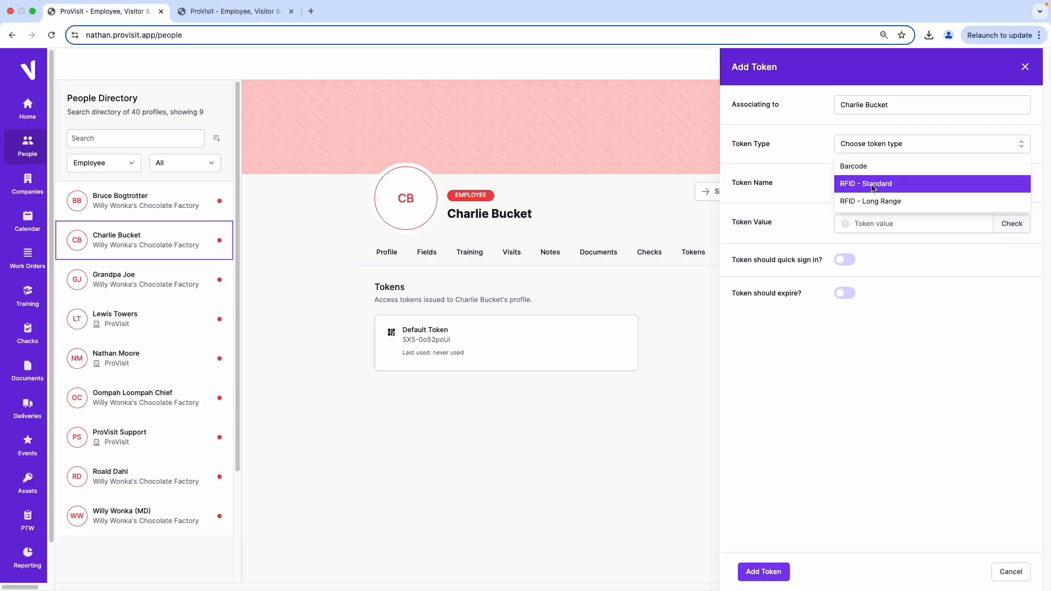
click(892, 147)
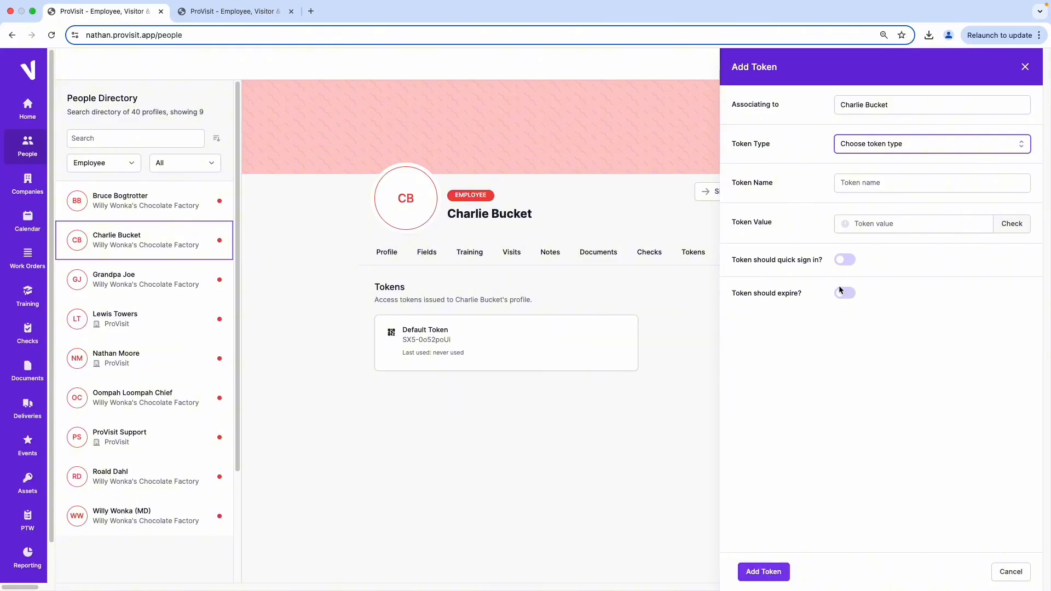
click(1028, 579)
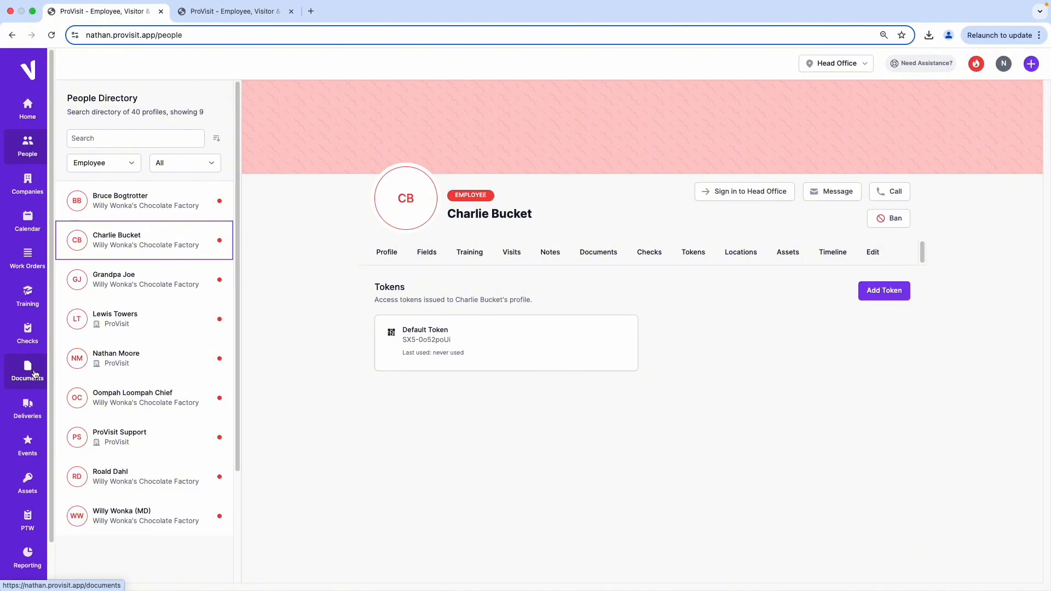
In the global user settings, assign the Admin role to the new employee's internal user account and save it.
scroll(33, 370, down, 2)
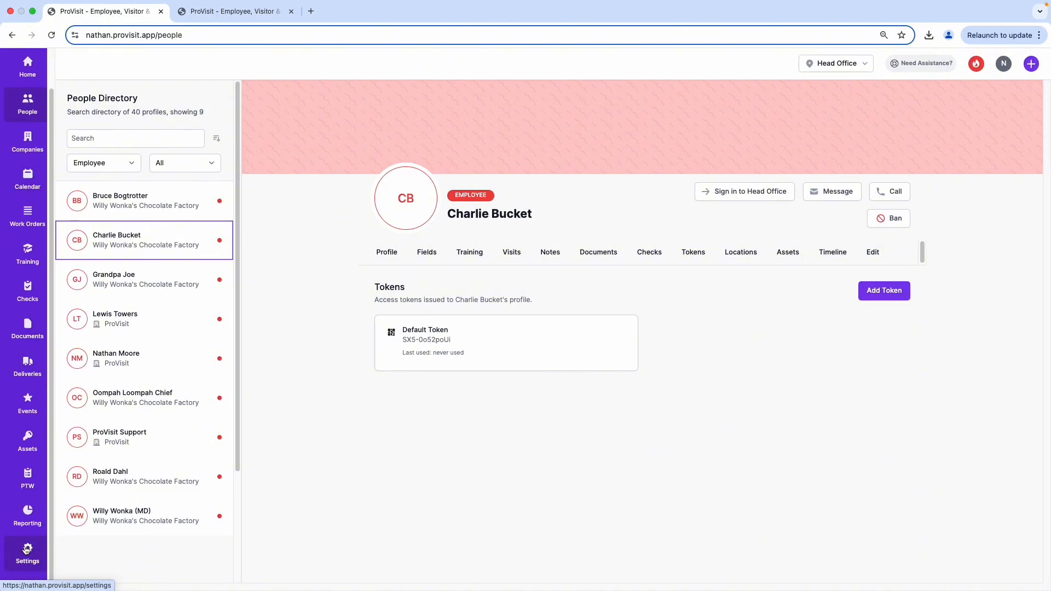
click(26, 551)
scroll(132, 450, down, 5)
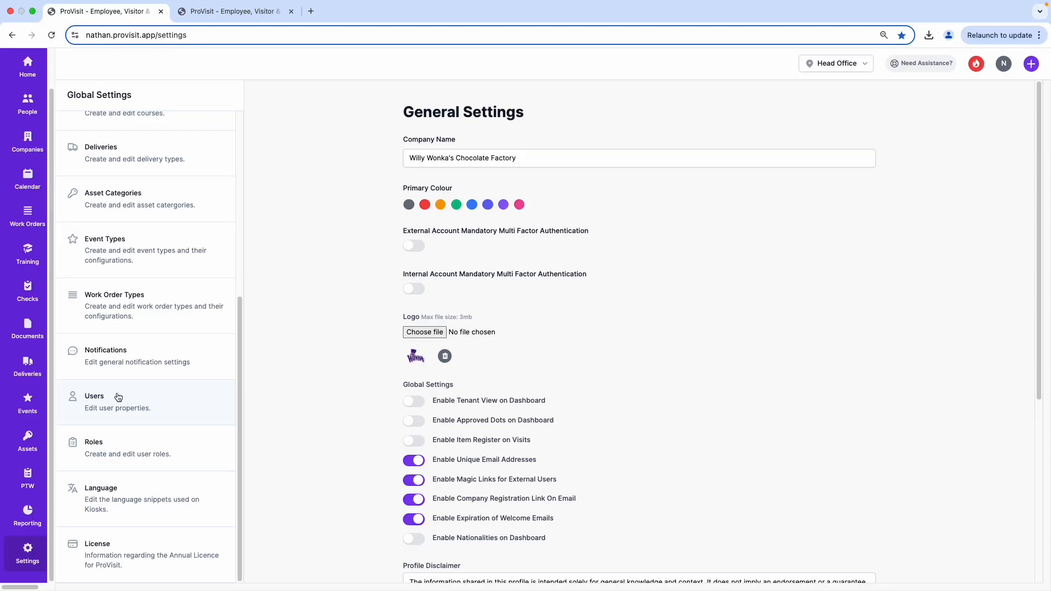
click(118, 396)
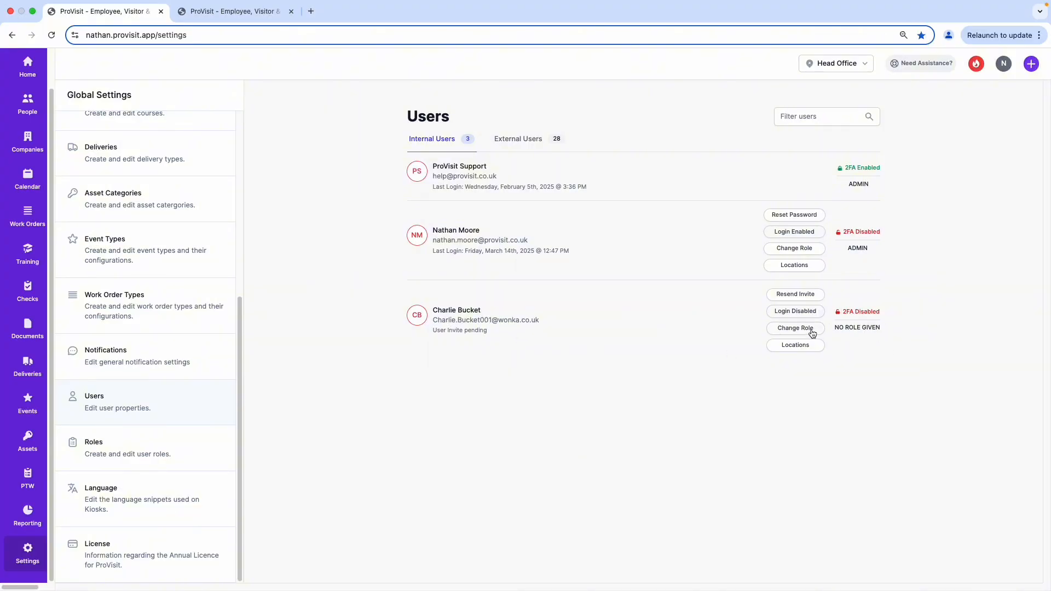
click(812, 330)
click(892, 147)
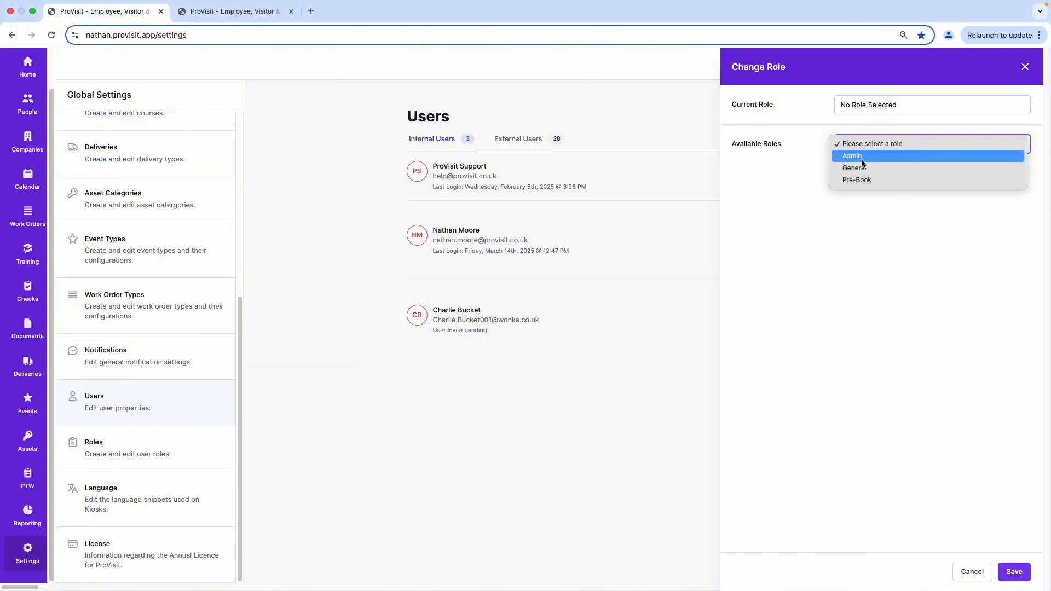
click(862, 157)
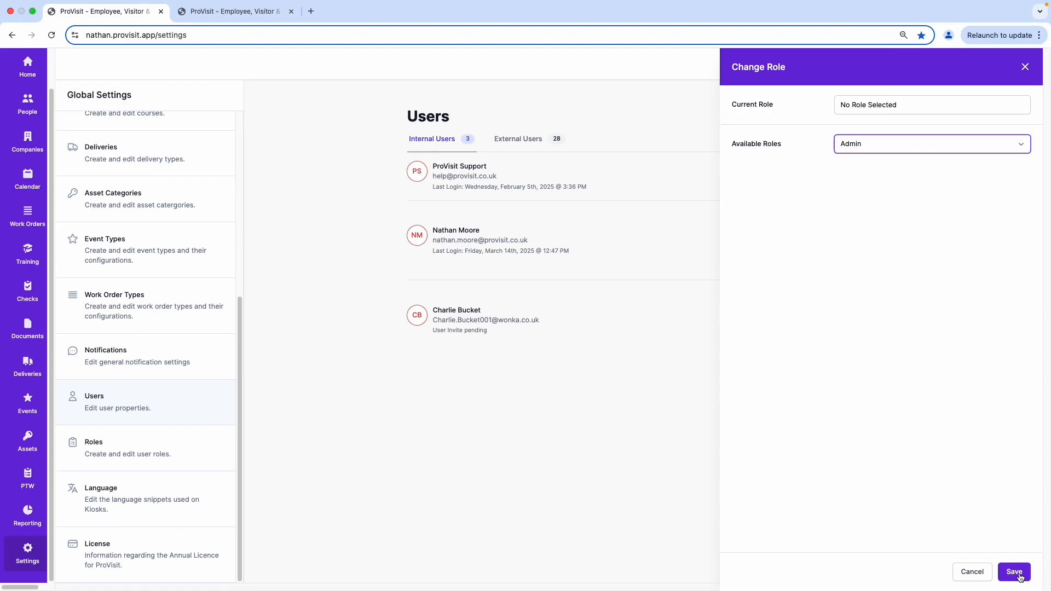
click(1015, 573)
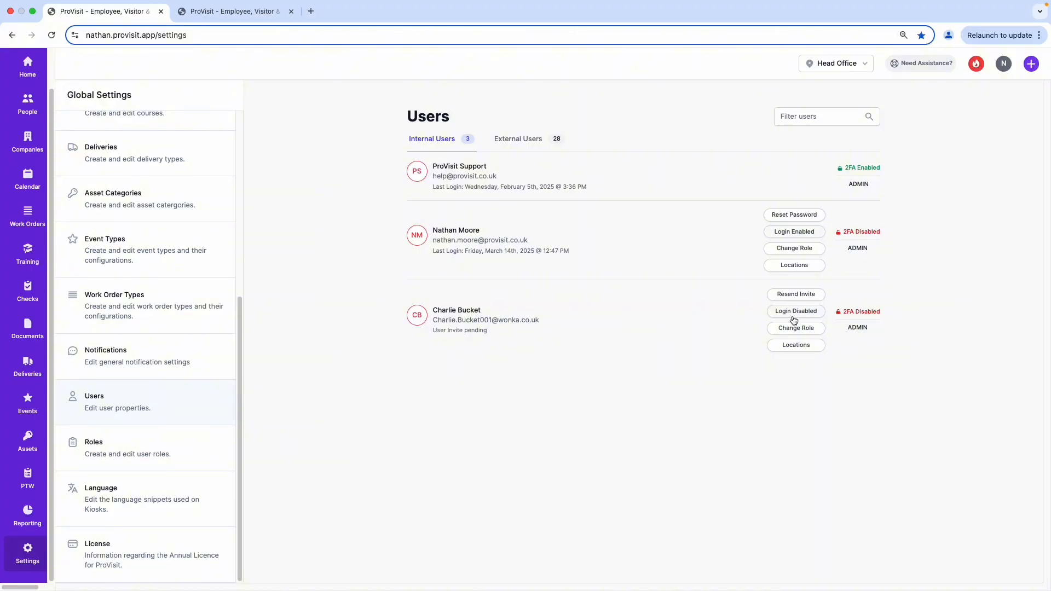
Give the new employee's user account access to the Head Office and Wonka's Factory locations.
click(797, 345)
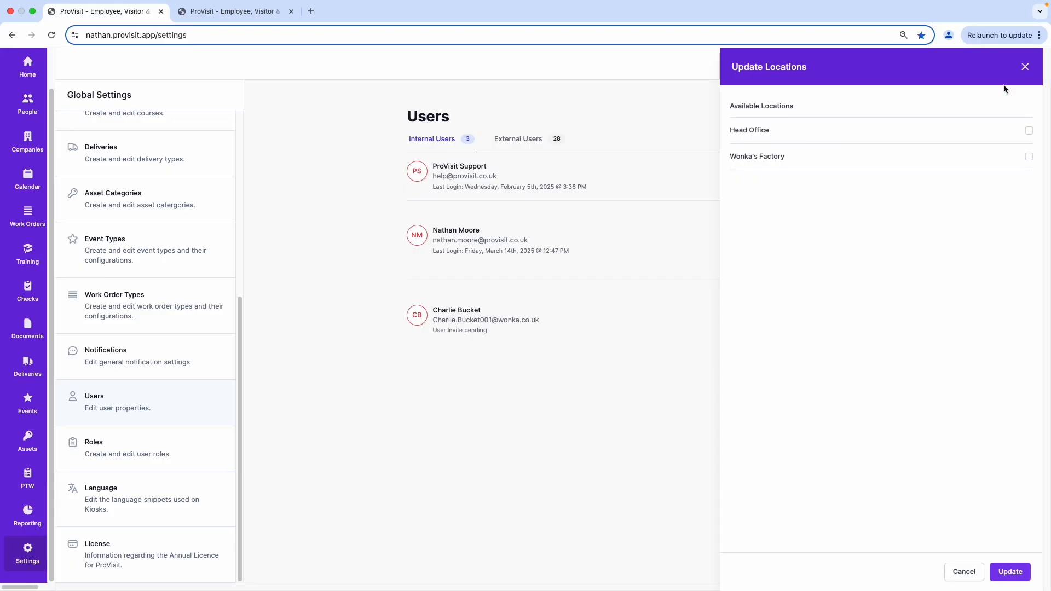
click(1029, 130)
click(1029, 157)
click(1010, 573)
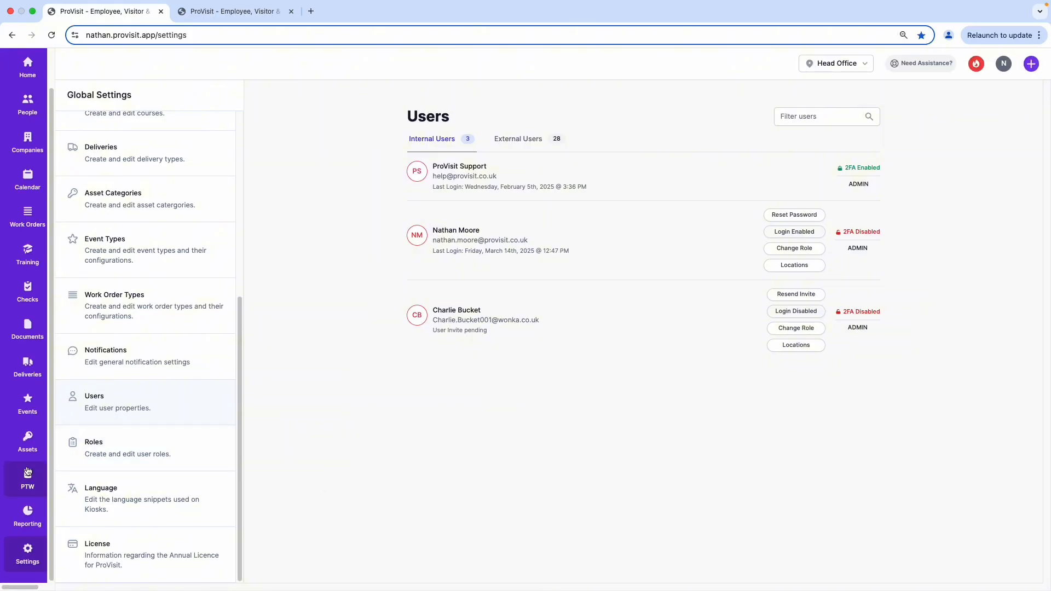
Return to the employee's profile in the people directory and send the welcome email from the user login settings.
scroll(27, 296, up, 2)
click(27, 151)
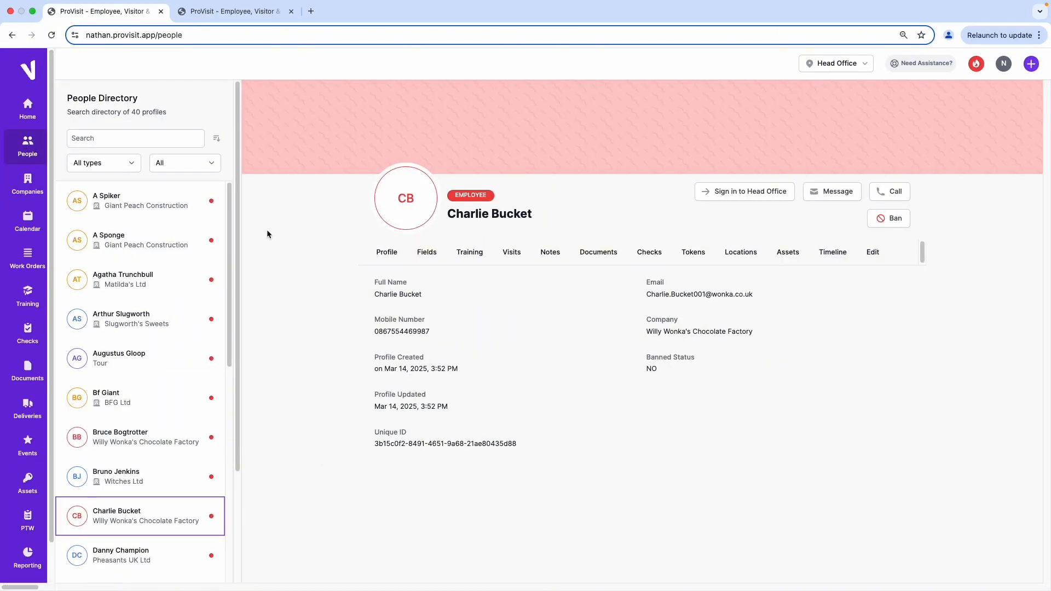
click(873, 252)
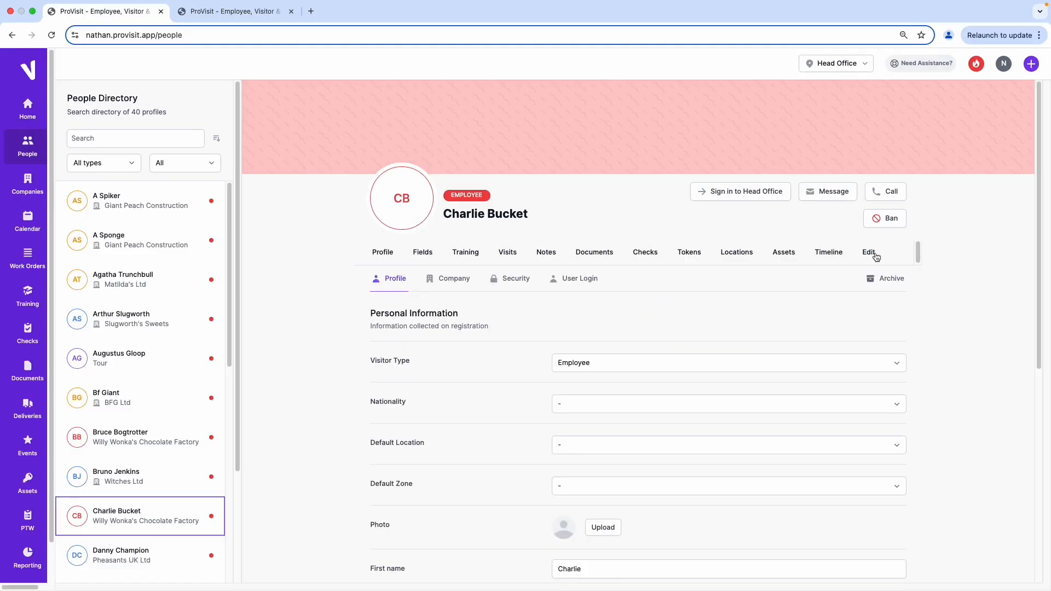
click(586, 281)
scroll(588, 280, down, 1)
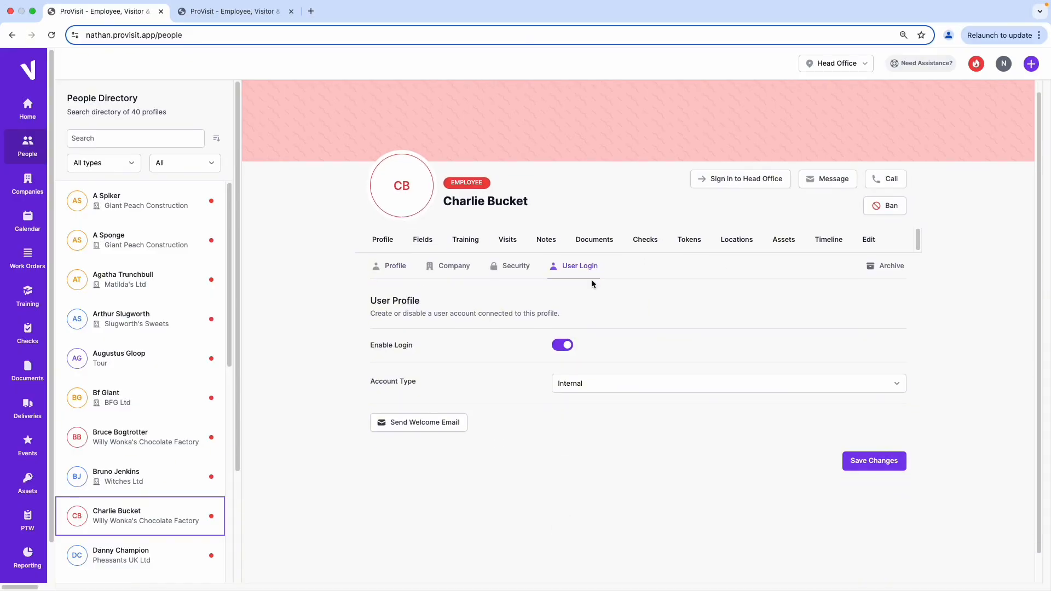
click(420, 419)
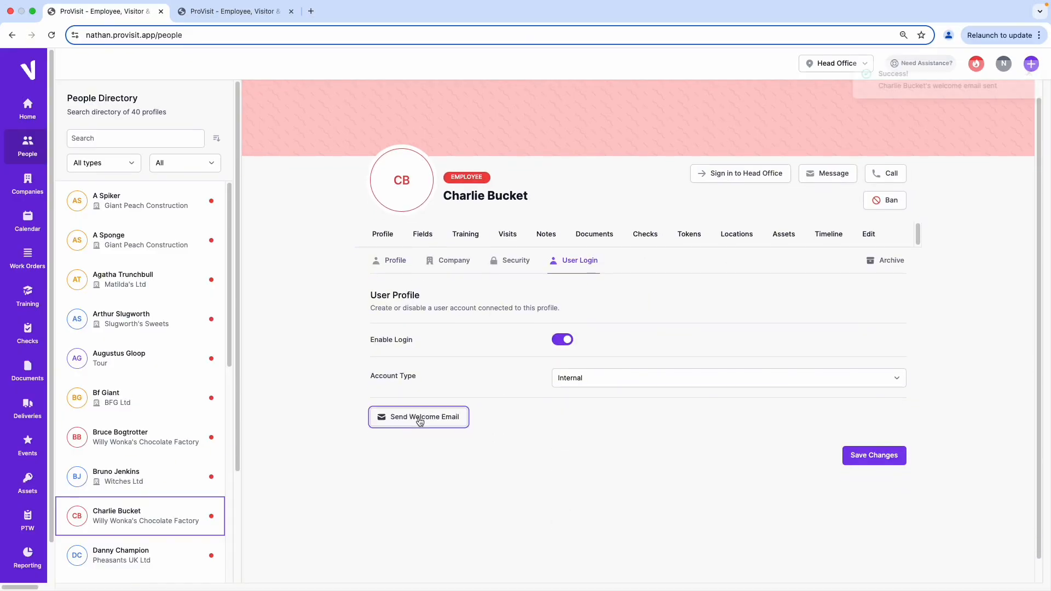